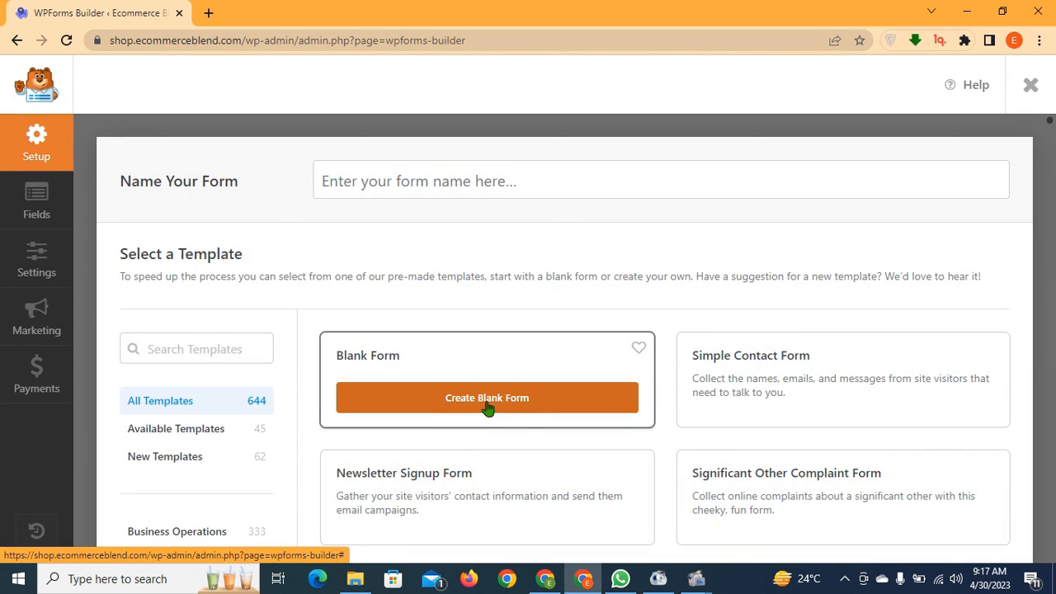
Browse the WPForms templates and create a new form from the Blank Form card
scroll(486, 408, down, 2)
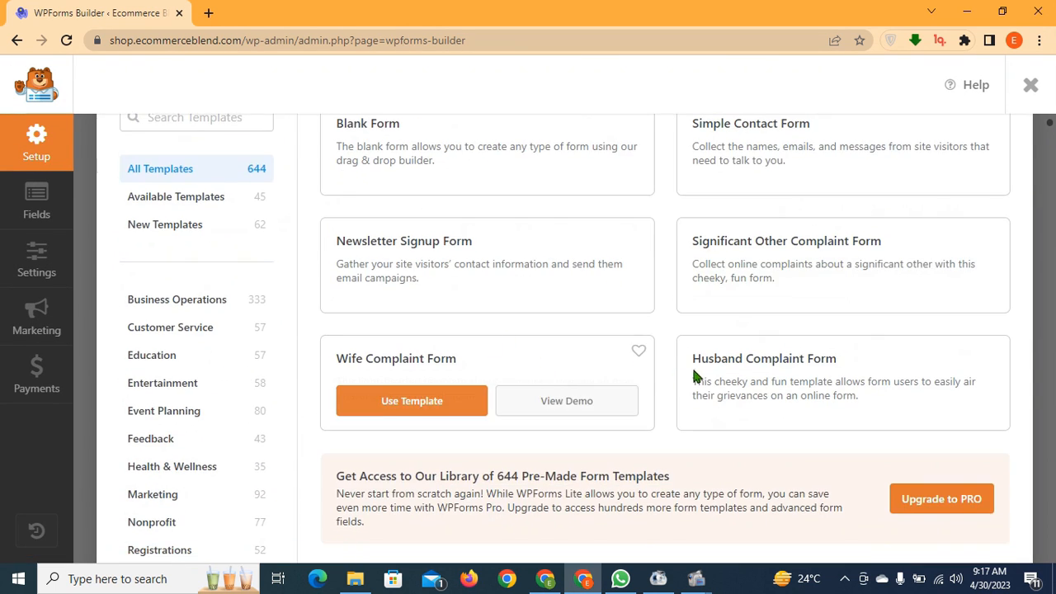
scroll(694, 368, up, 1)
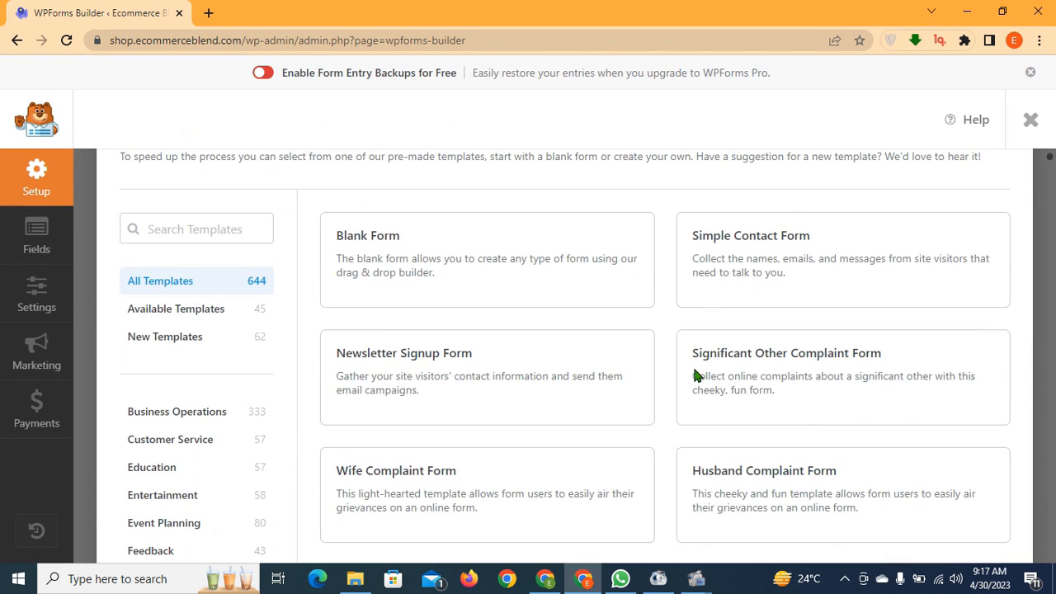
click(438, 290)
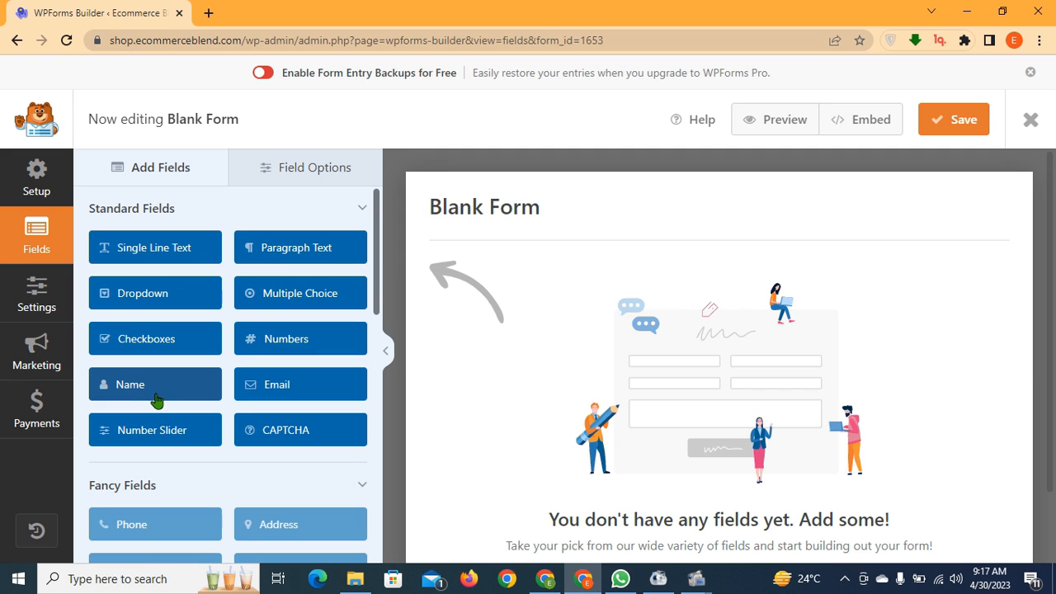
Add Name, Email and Paragraph Text fields to the canvas, then select the paragraph field
click(140, 395)
drag(129, 394, 481, 302)
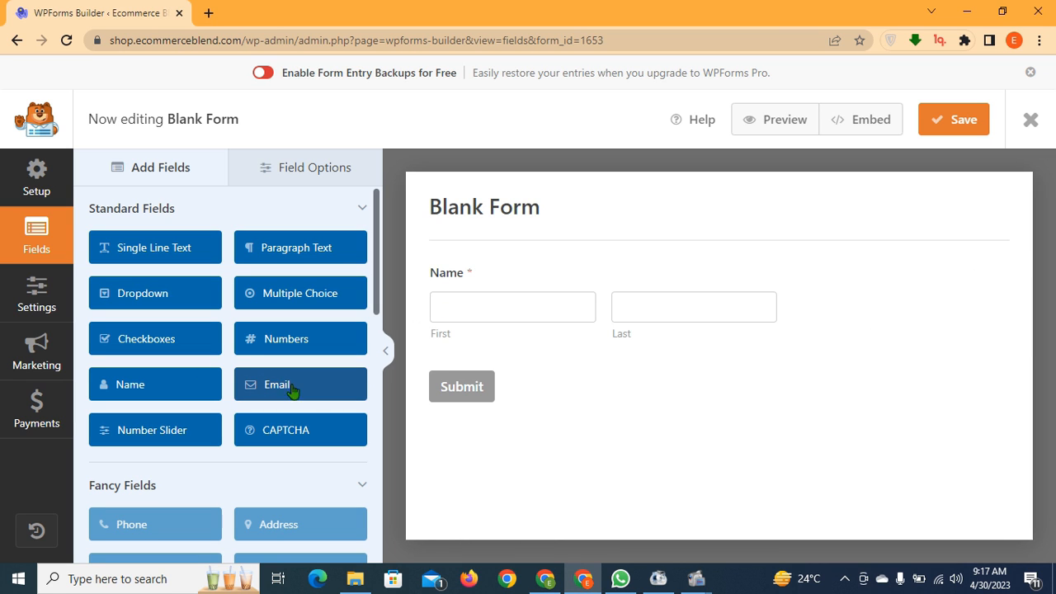
drag(293, 390, 460, 377)
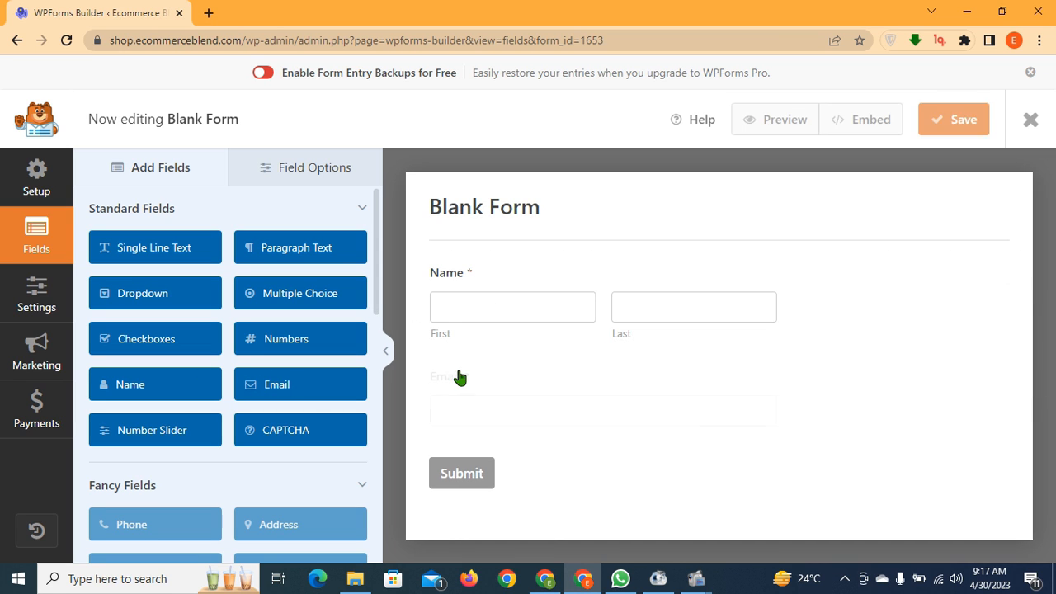
scroll(229, 330, down, 1)
scroll(110, 358, up, 1)
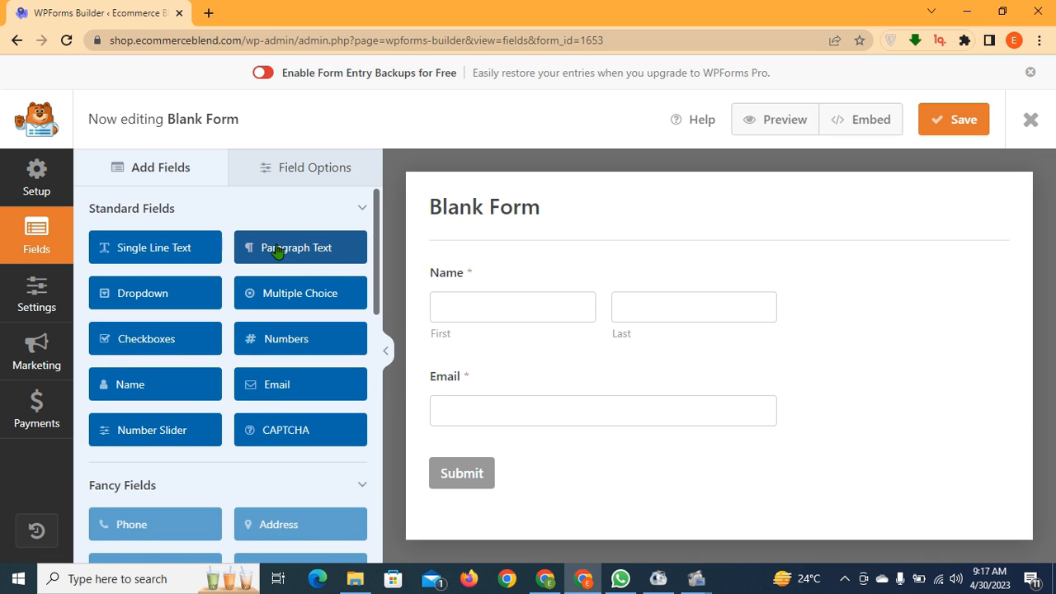
drag(278, 252, 417, 363)
click(522, 433)
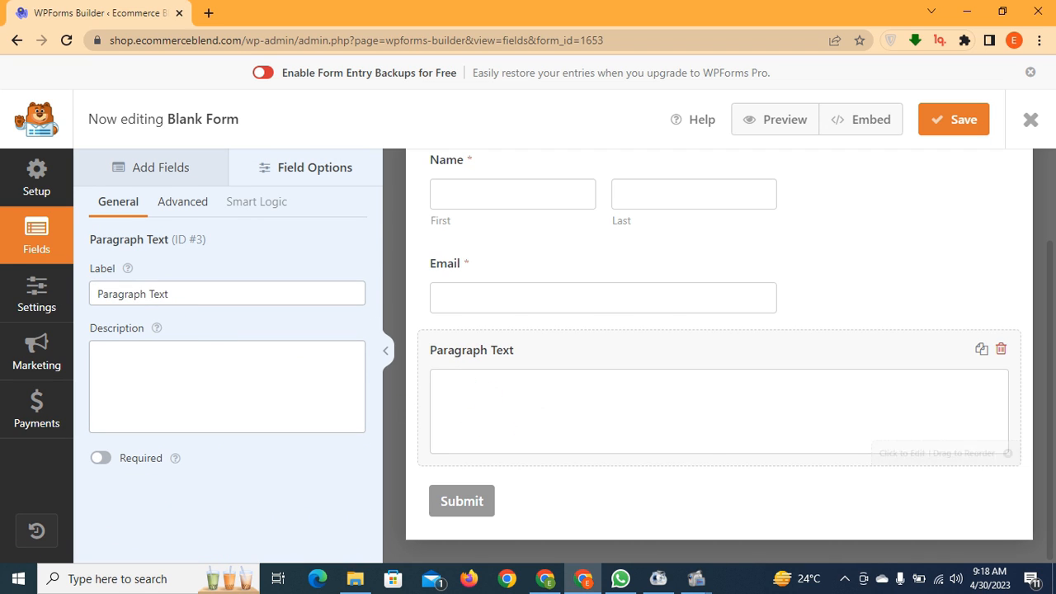
Relabel the paragraph field 'Message' and leave its field size at Medium
click(189, 284)
key(ctrl+shift+Left)
key(ctrl+shift+Left)
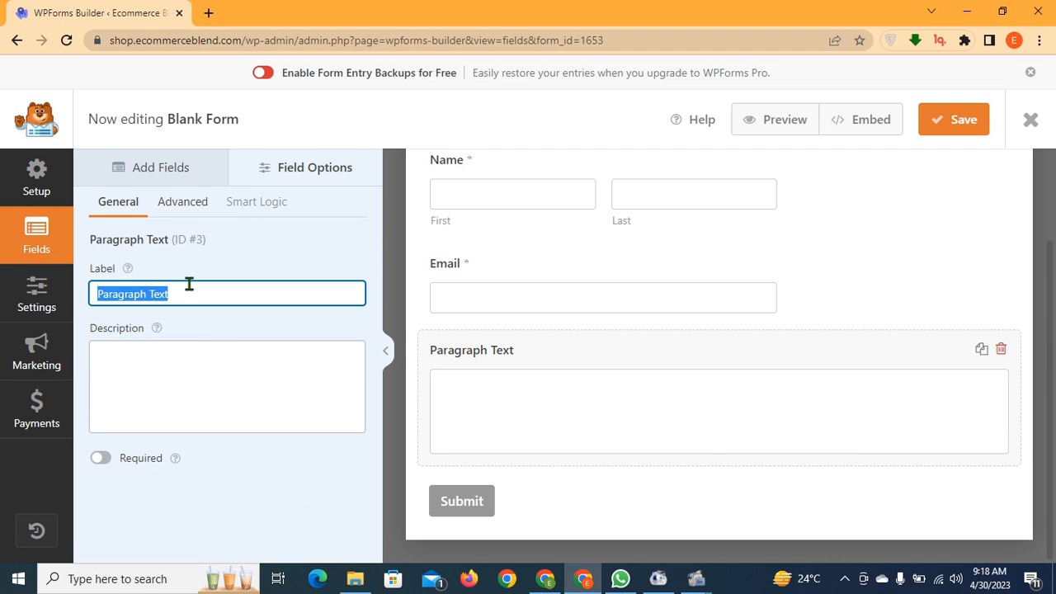
text(Message)
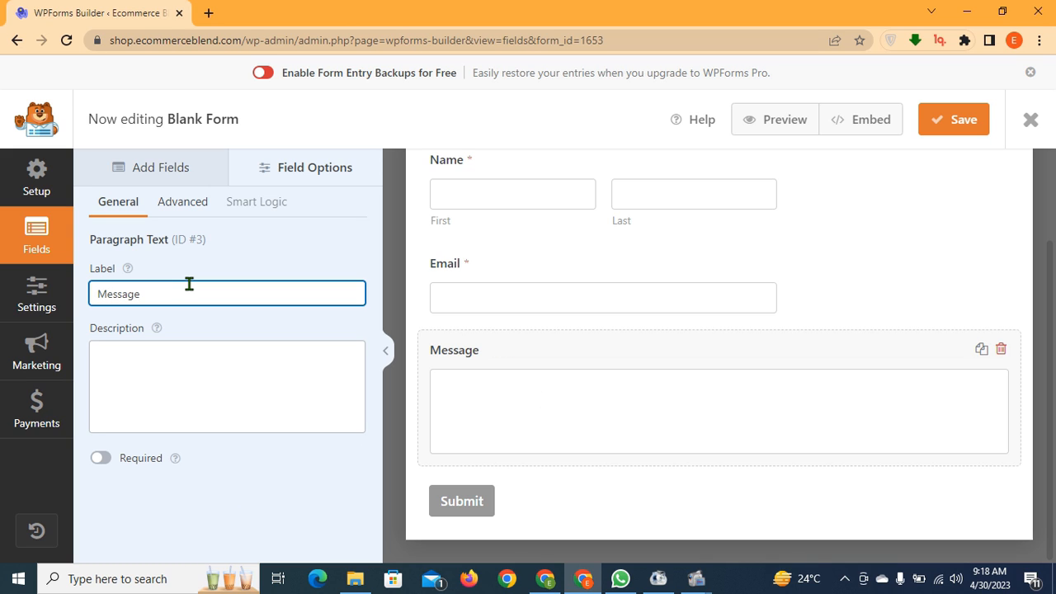
click(183, 206)
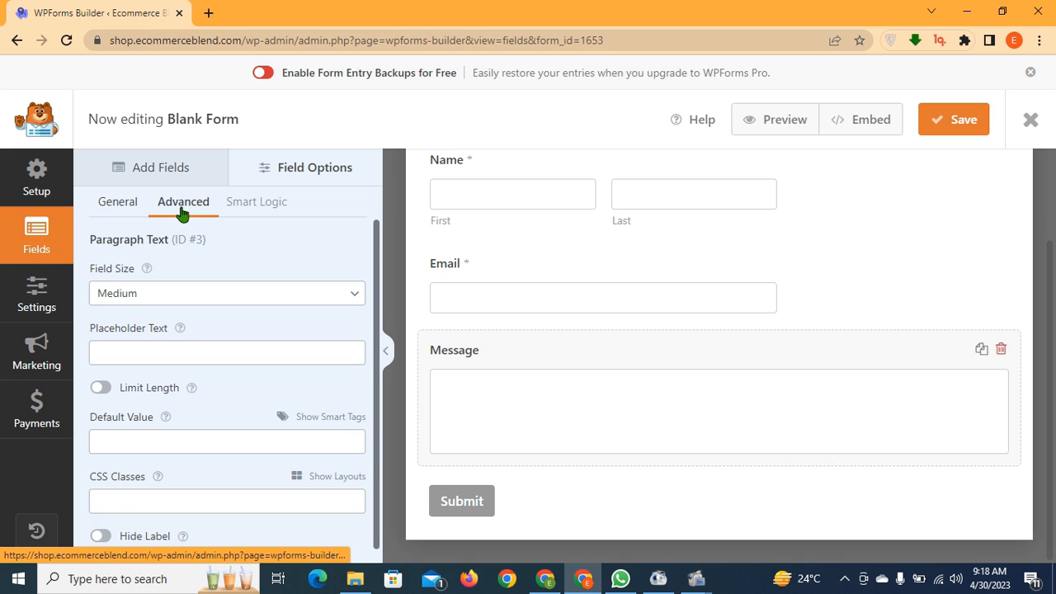
click(195, 295)
click(186, 344)
click(185, 299)
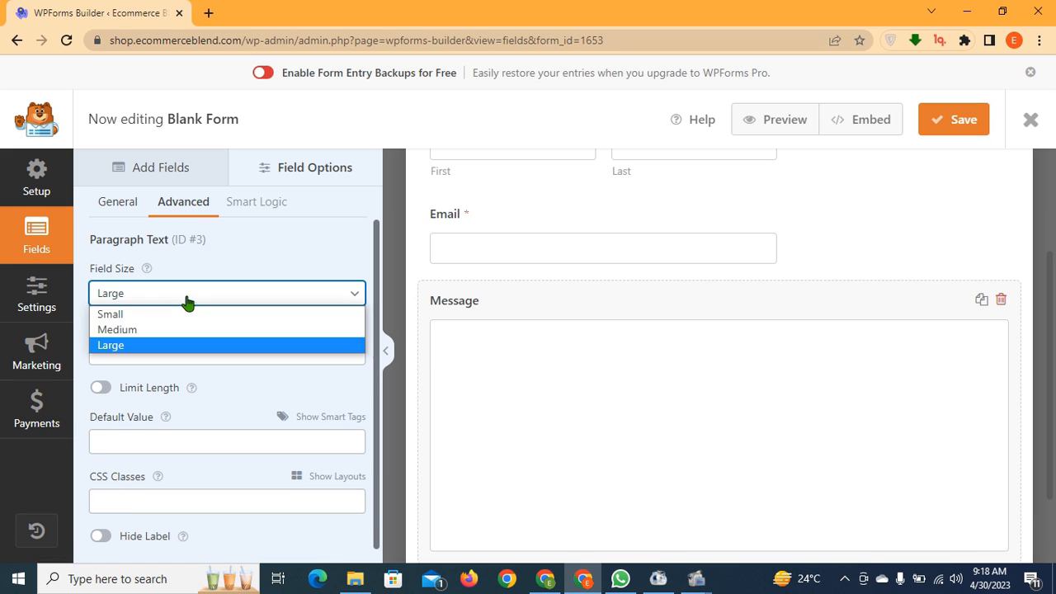
click(186, 330)
Apply the two-thirds-width (2/3) column layout preset to the Message field
scroll(266, 329, down, 1)
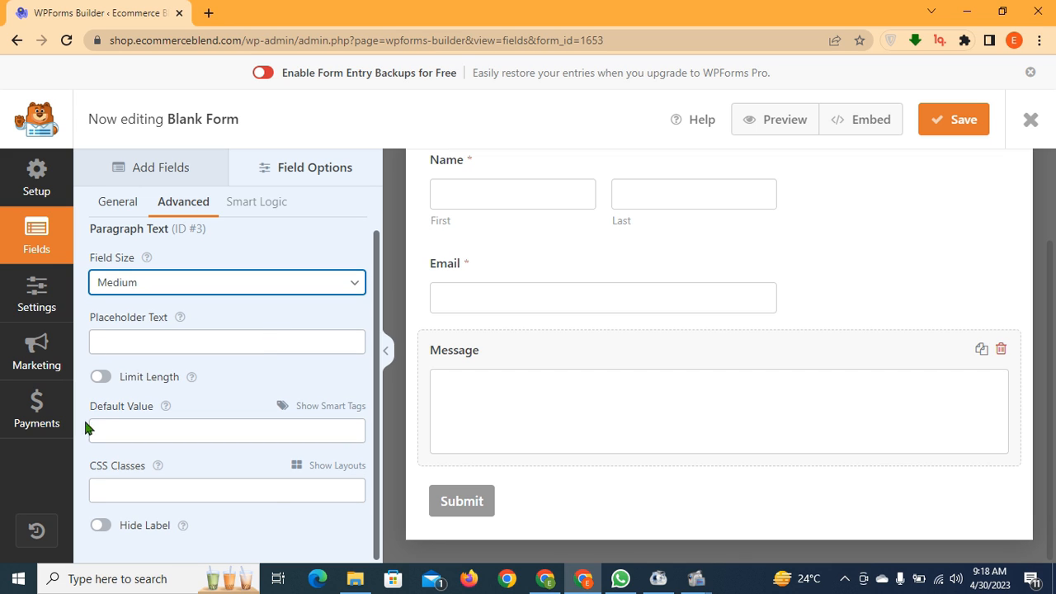
click(322, 466)
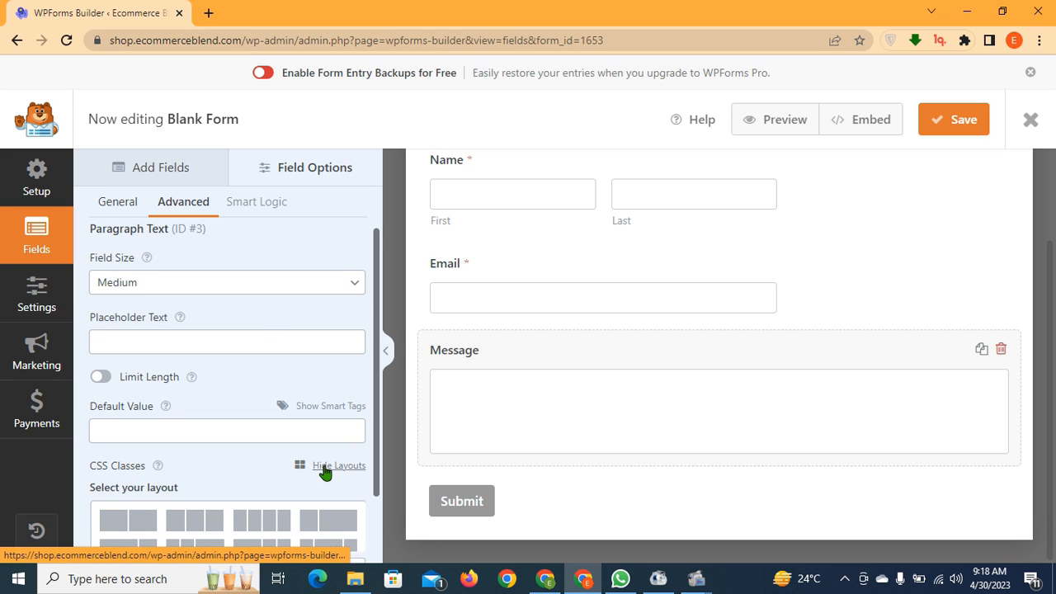
scroll(259, 458, down, 3)
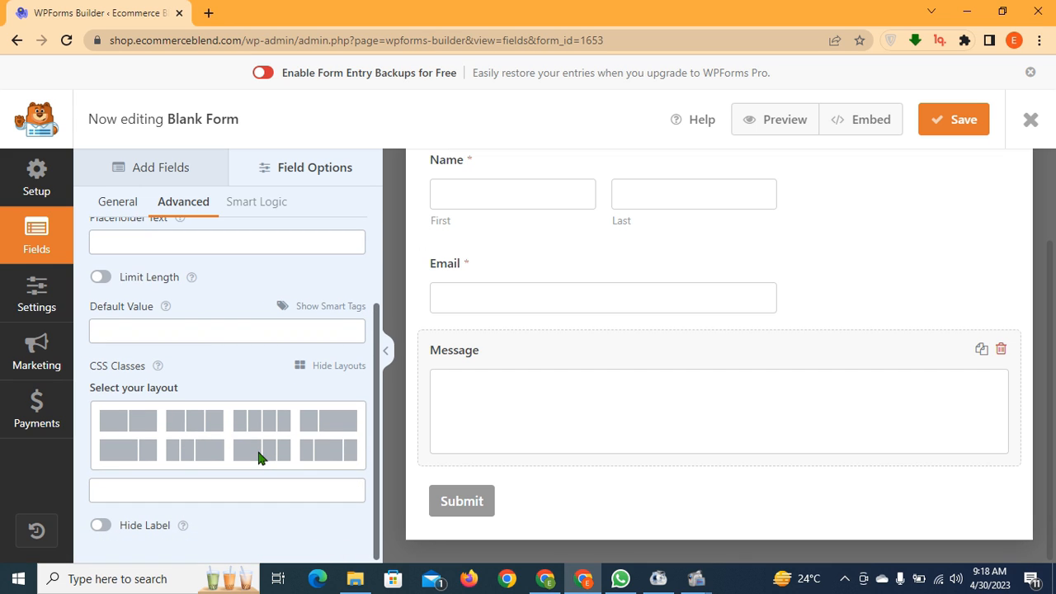
click(128, 453)
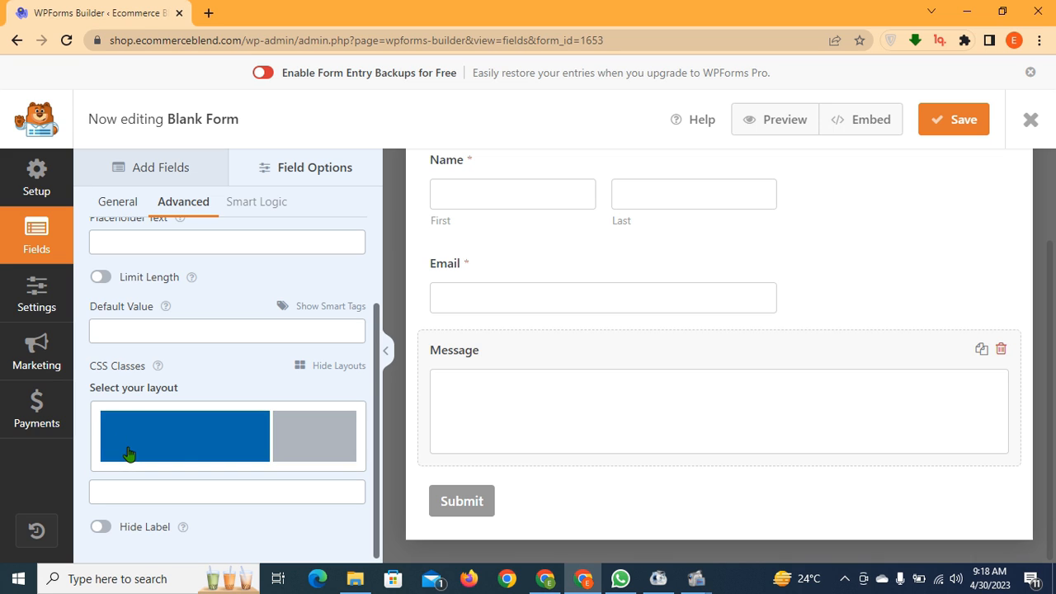
click(207, 452)
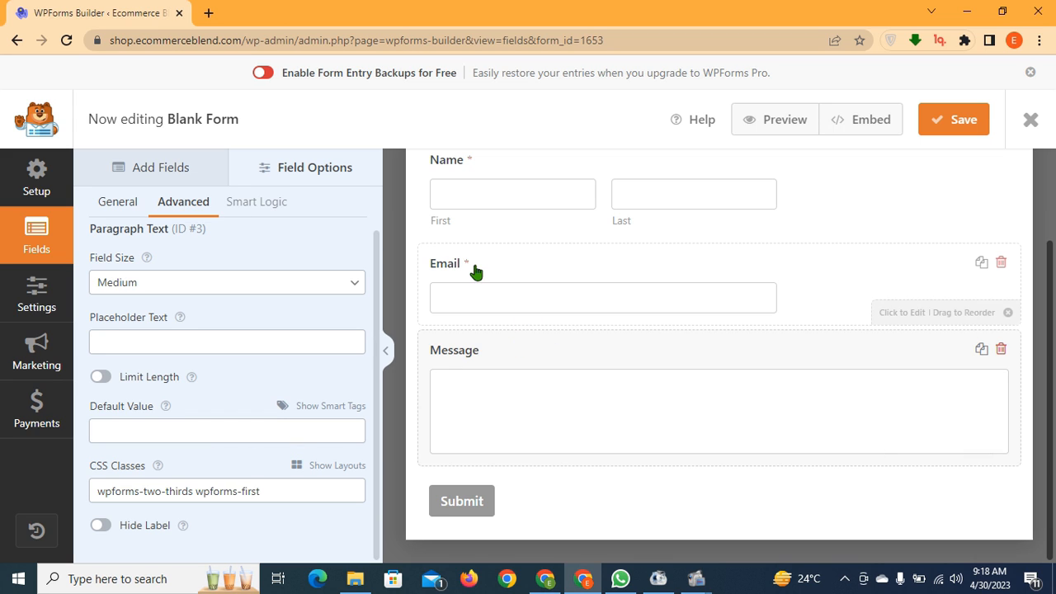
scroll(707, 278, up, 1)
Save the form and open its Notifications settings
click(953, 120)
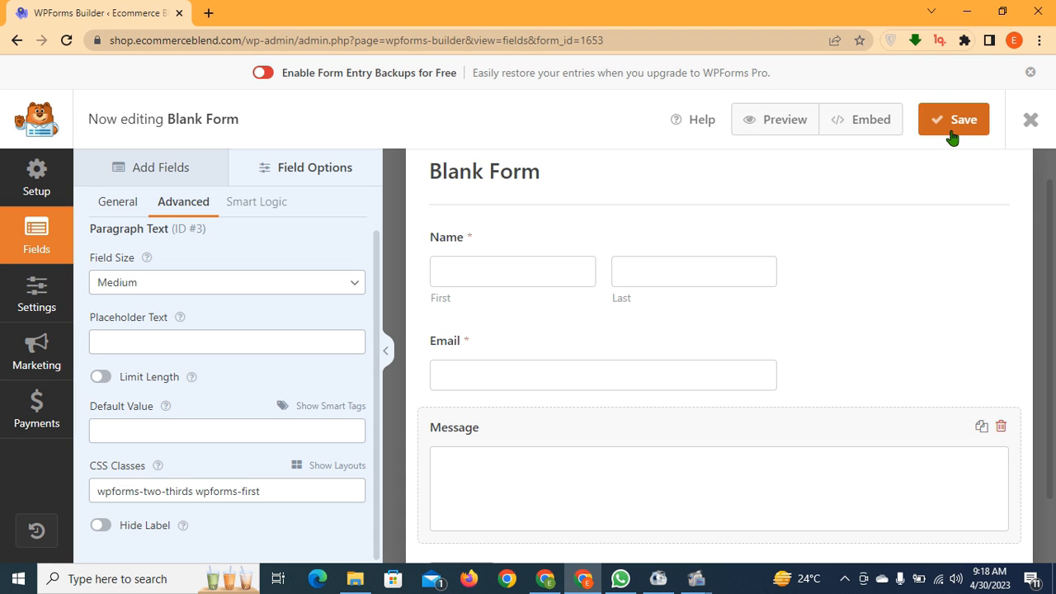
click(51, 294)
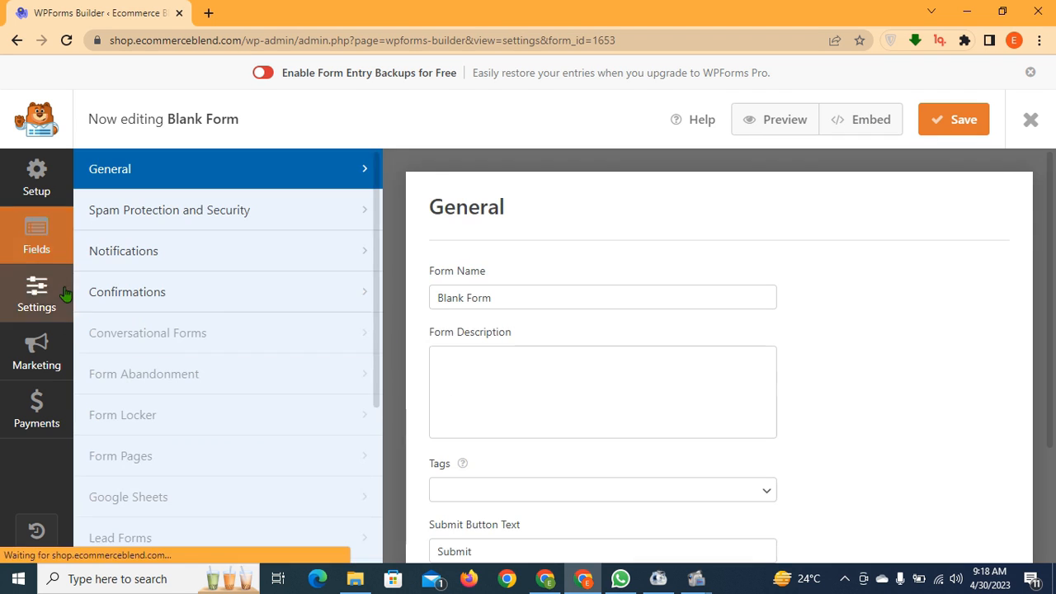
click(234, 262)
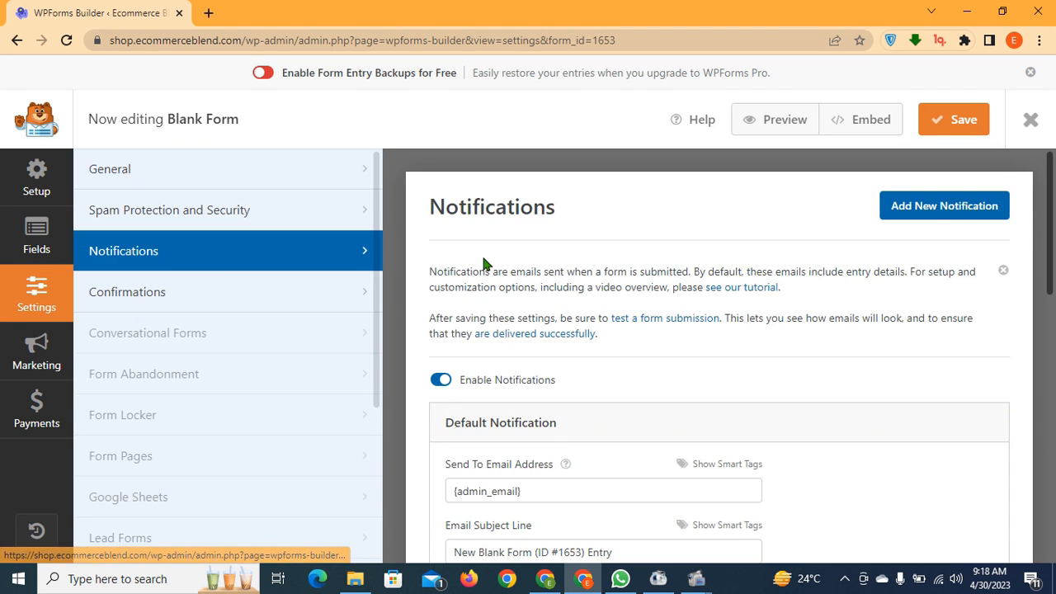
Review the notification's Send To Email Address, leaving it unchanged
scroll(485, 264, down, 2)
scroll(458, 264, down, 1)
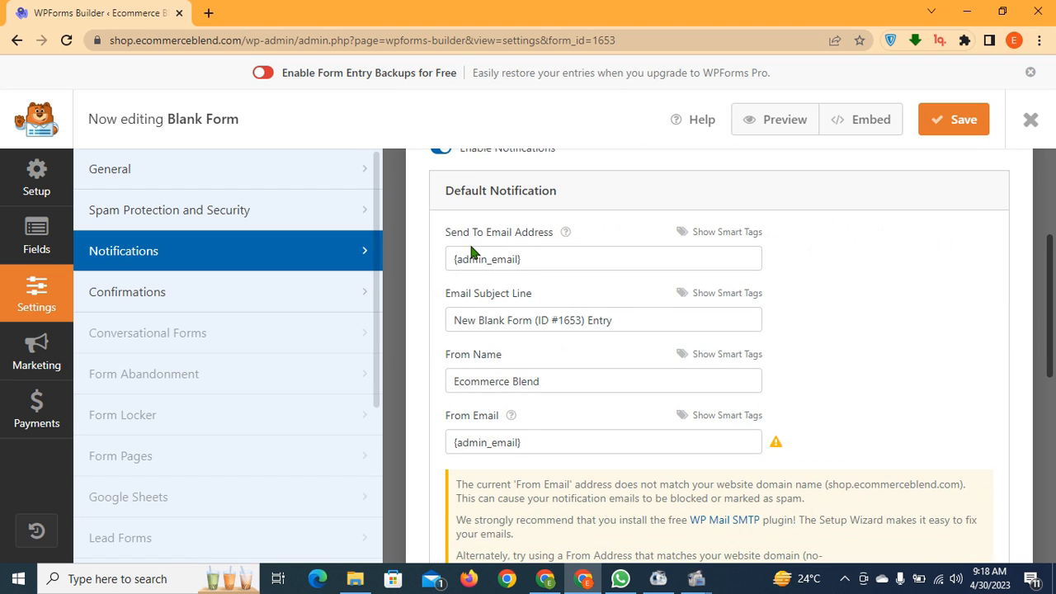
click(539, 261)
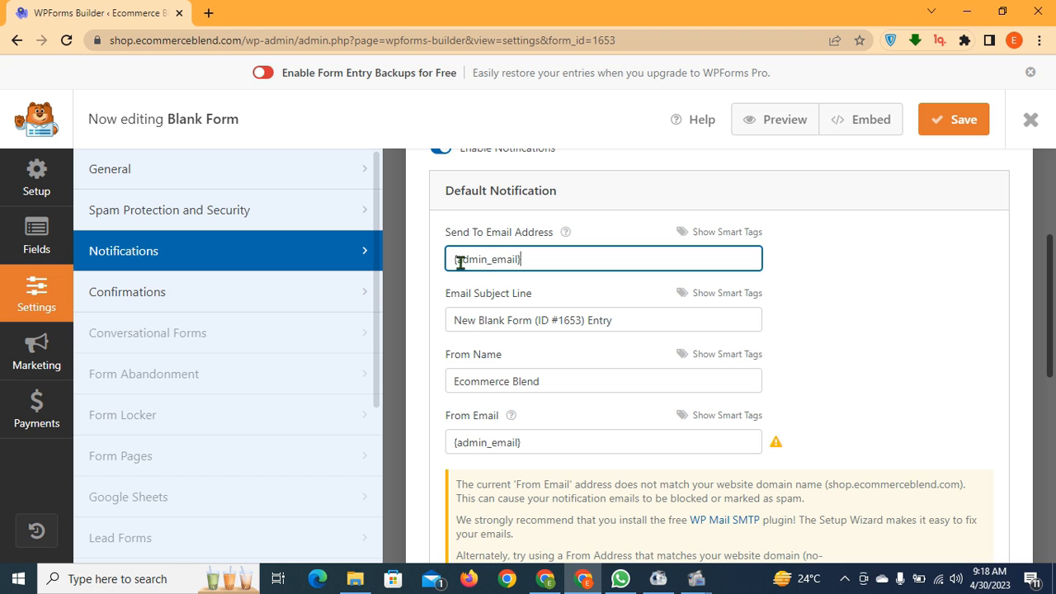
click(523, 276)
scroll(522, 276, down, 2)
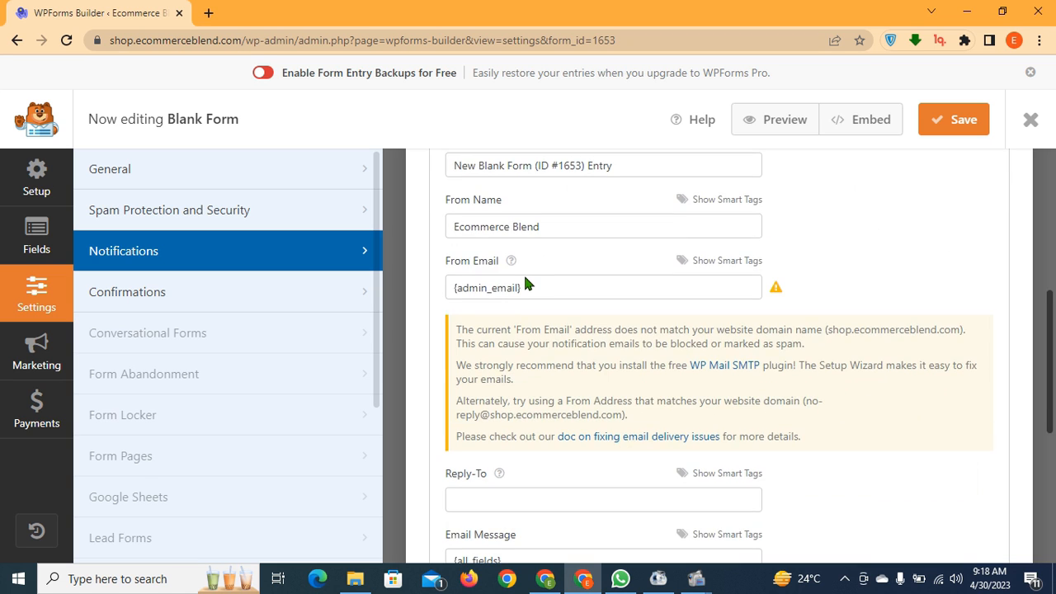
scroll(671, 313, down, 2)
Bold the phrase 'Thanks for contacting us' in the Confirmations message
click(210, 309)
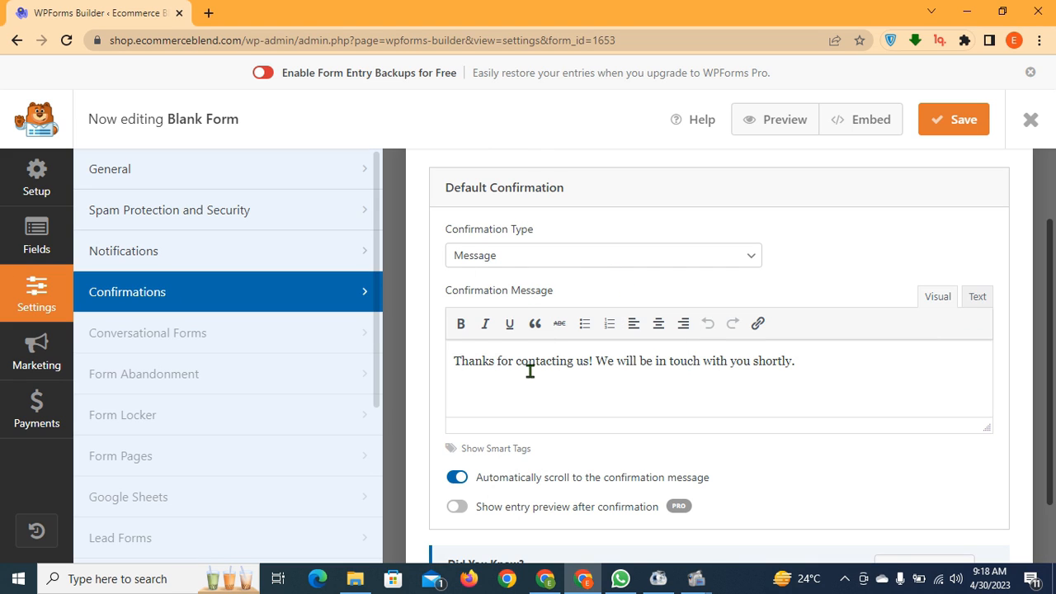
drag(453, 361, 586, 360)
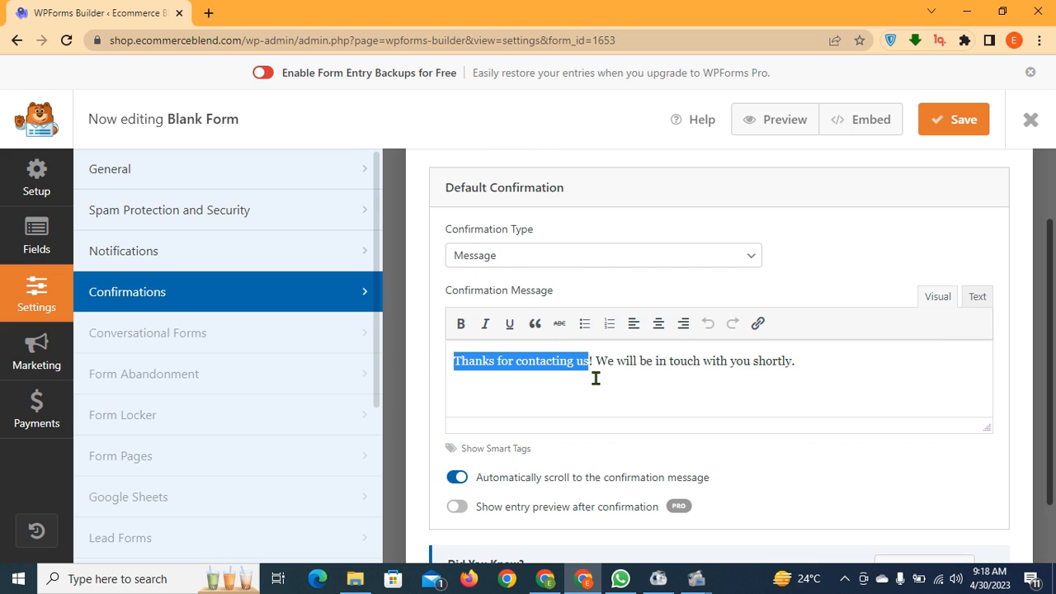
click(460, 323)
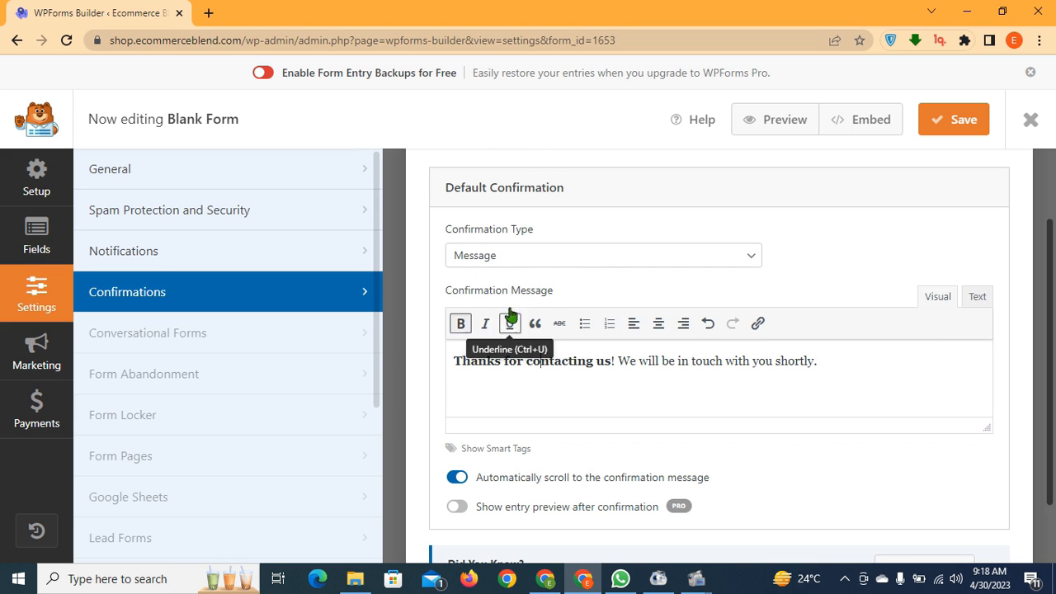
Keep the Confirmation Type as Message and save the form
click(475, 262)
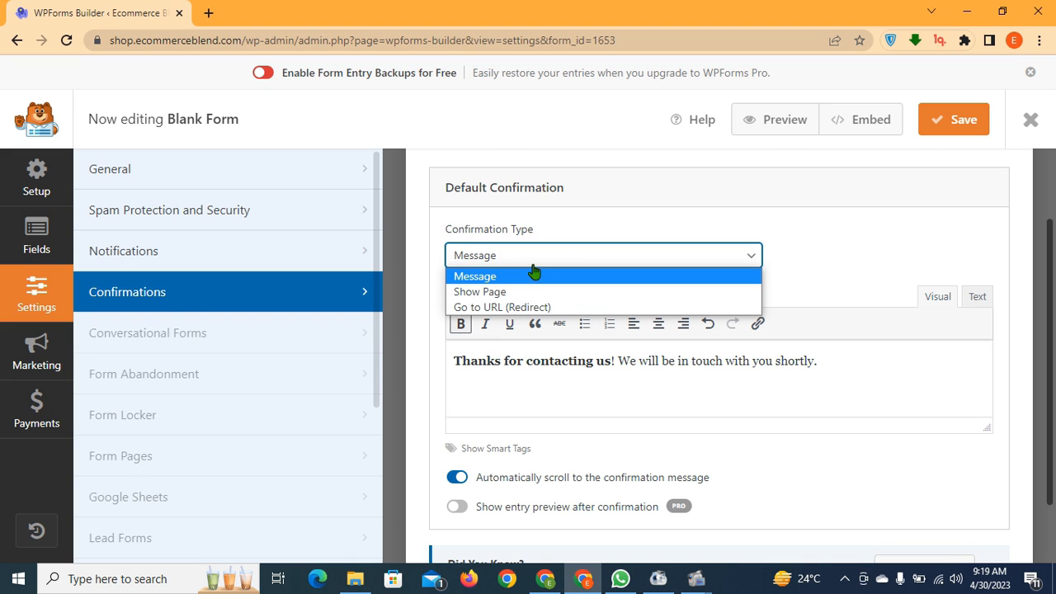
click(486, 257)
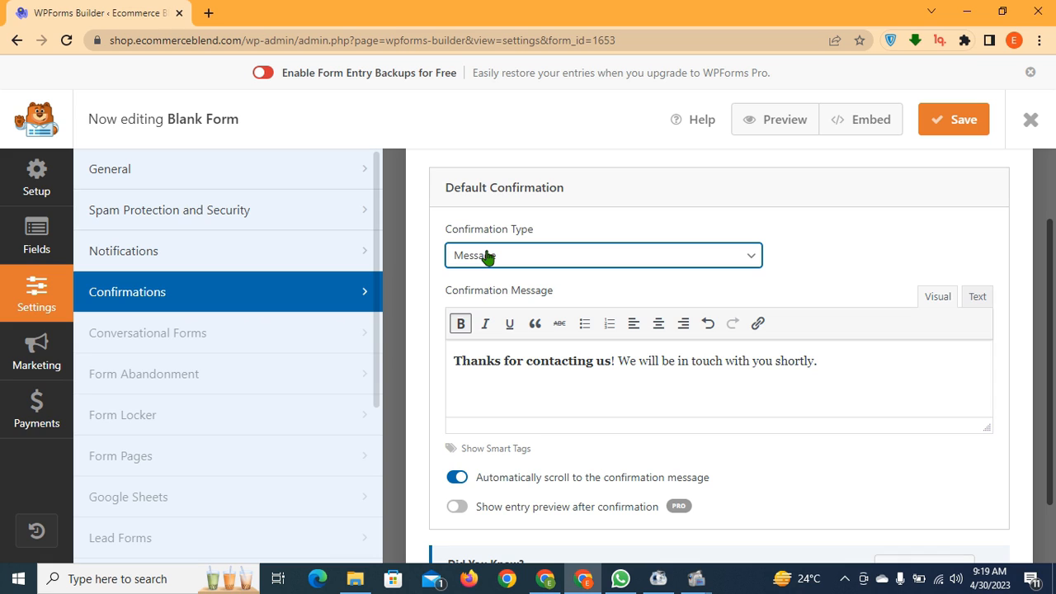
click(969, 124)
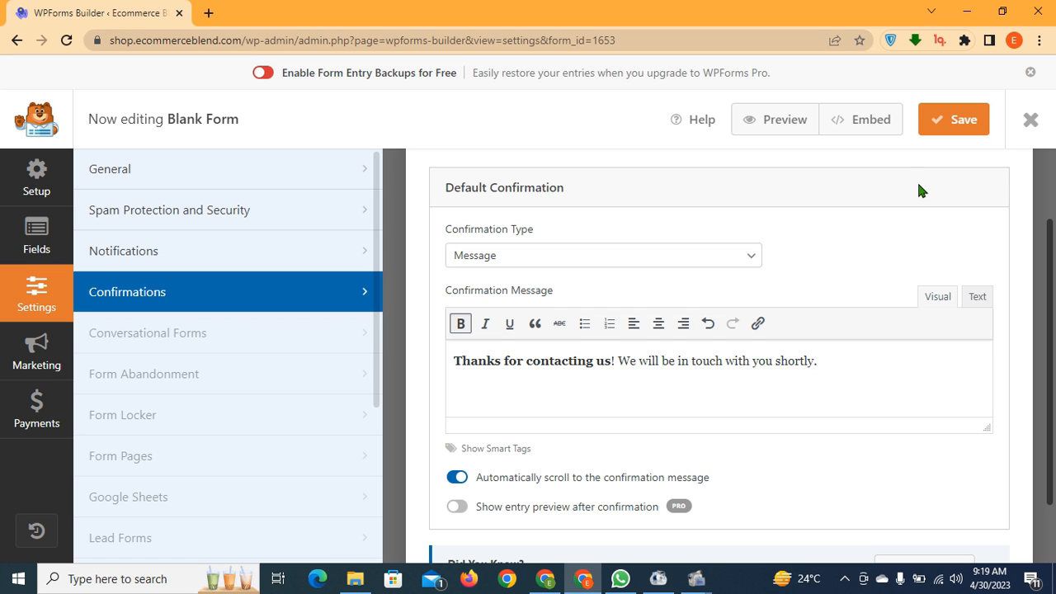
Open the Embed in a Page prompt for the form
click(843, 134)
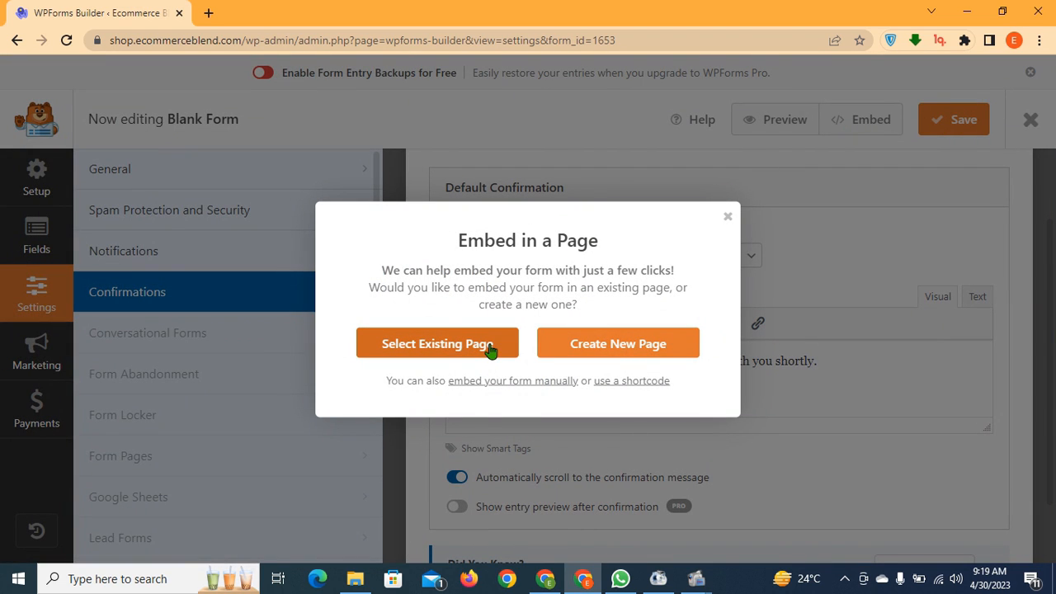
click(614, 352)
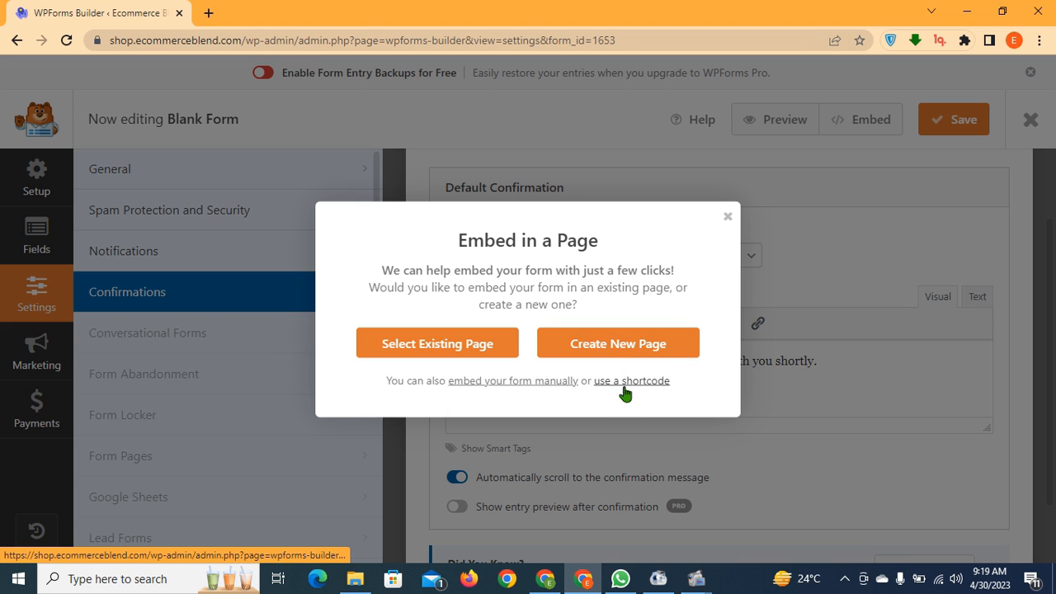
right_click(621, 351)
right_click(605, 350)
key(Escape)
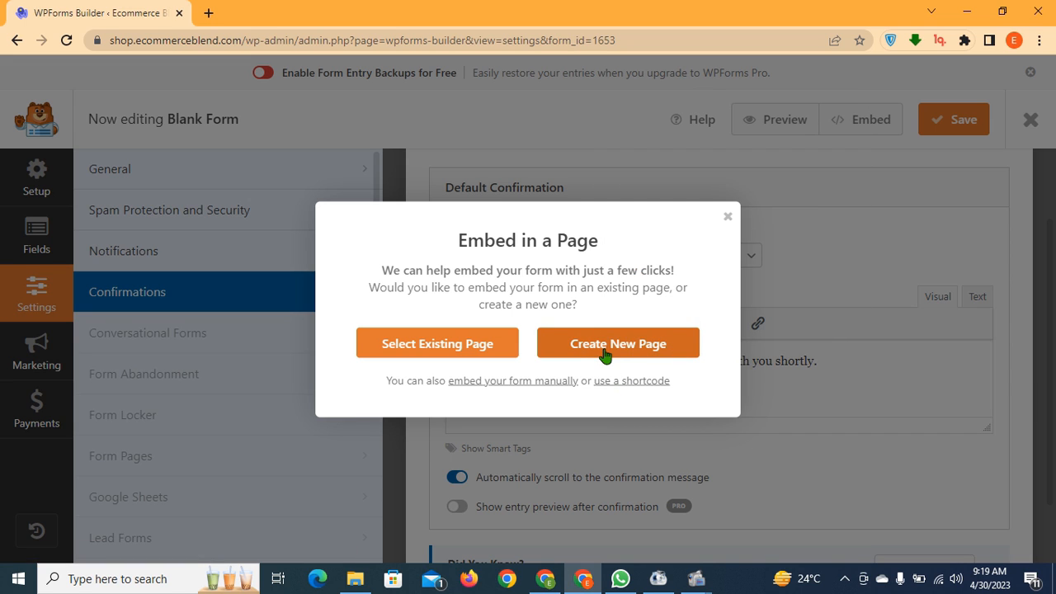
Copy the shortcode [wpforms id="1653" title="false"] and close the embed prompt
click(618, 381)
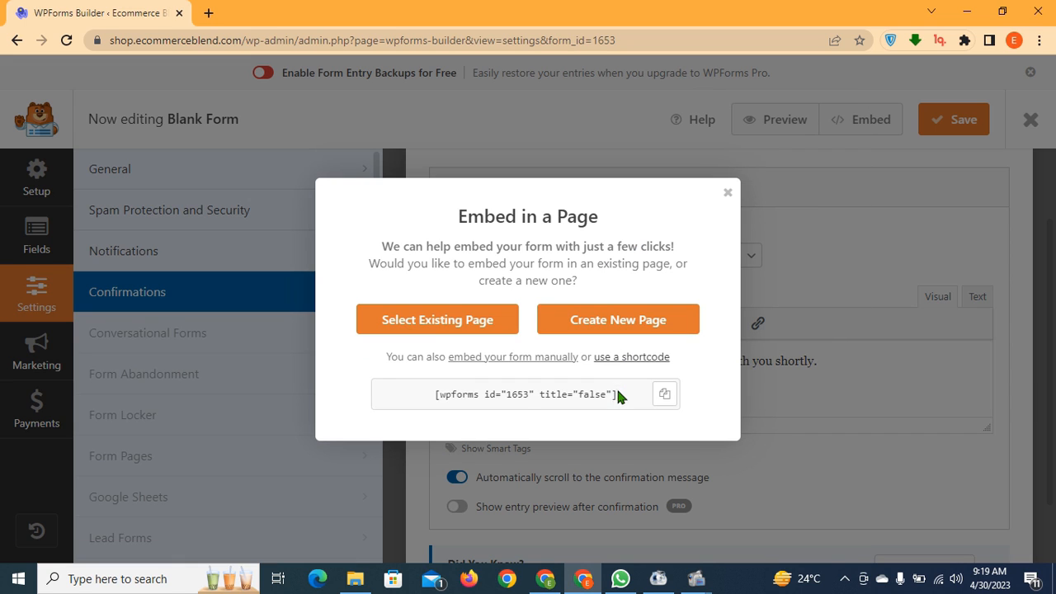
click(616, 364)
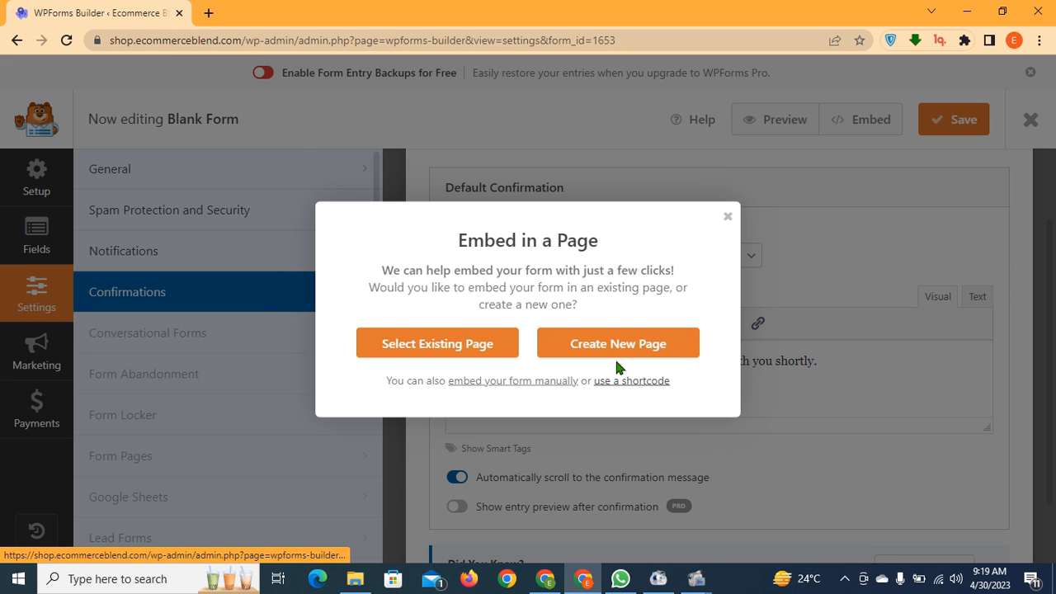
click(618, 377)
click(666, 397)
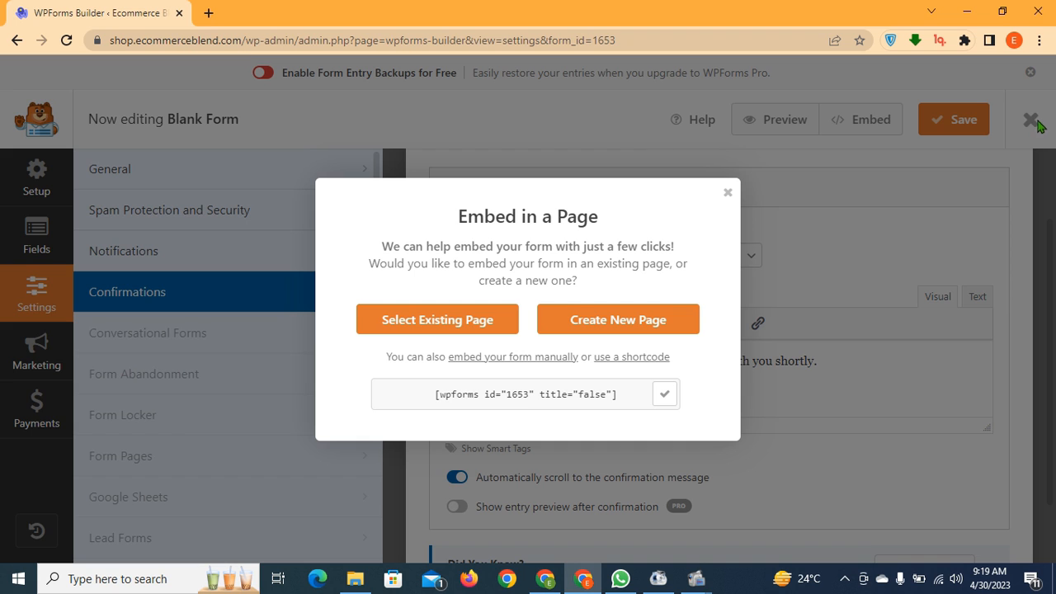
click(724, 196)
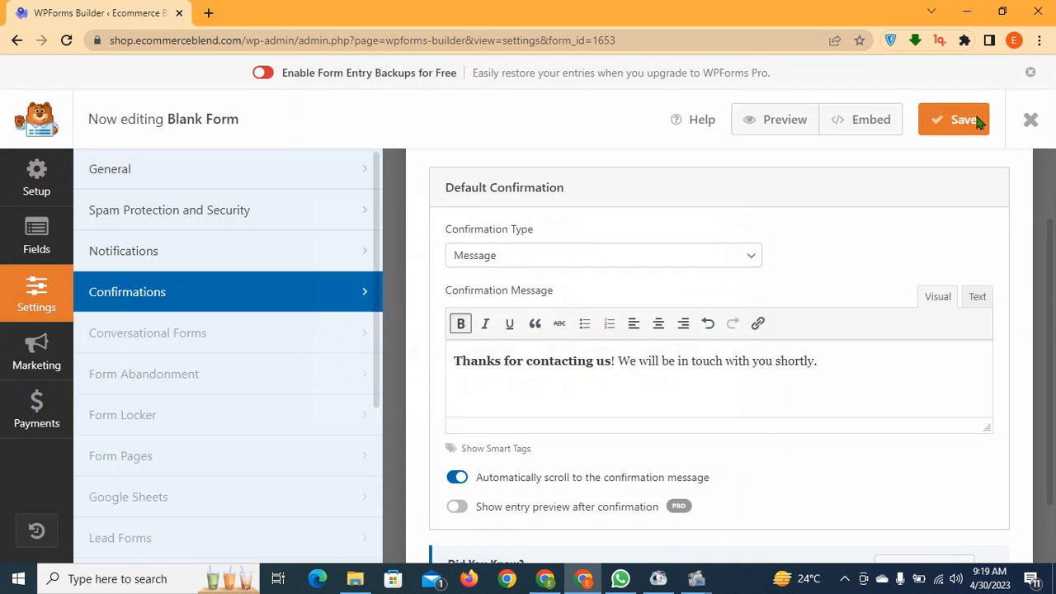
Exit the form builder and create a new page via Pages > Add New
click(1030, 120)
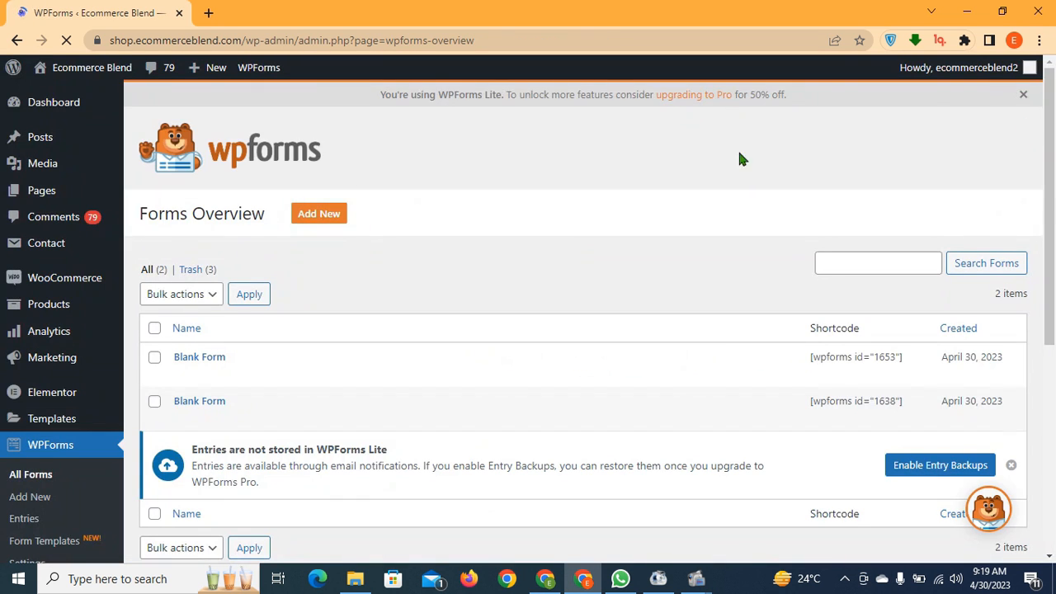
click(46, 196)
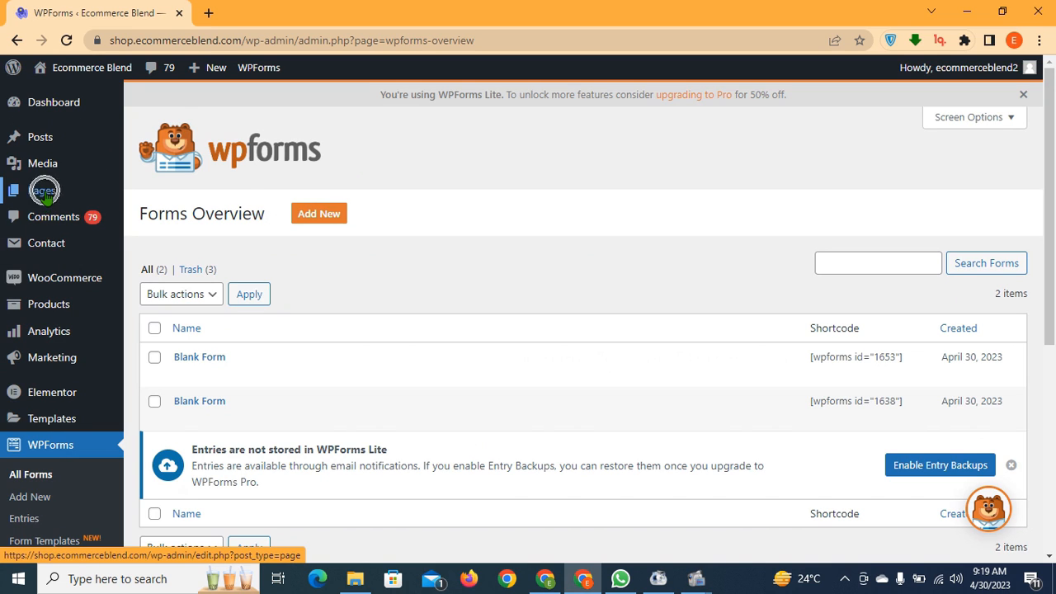
click(148, 214)
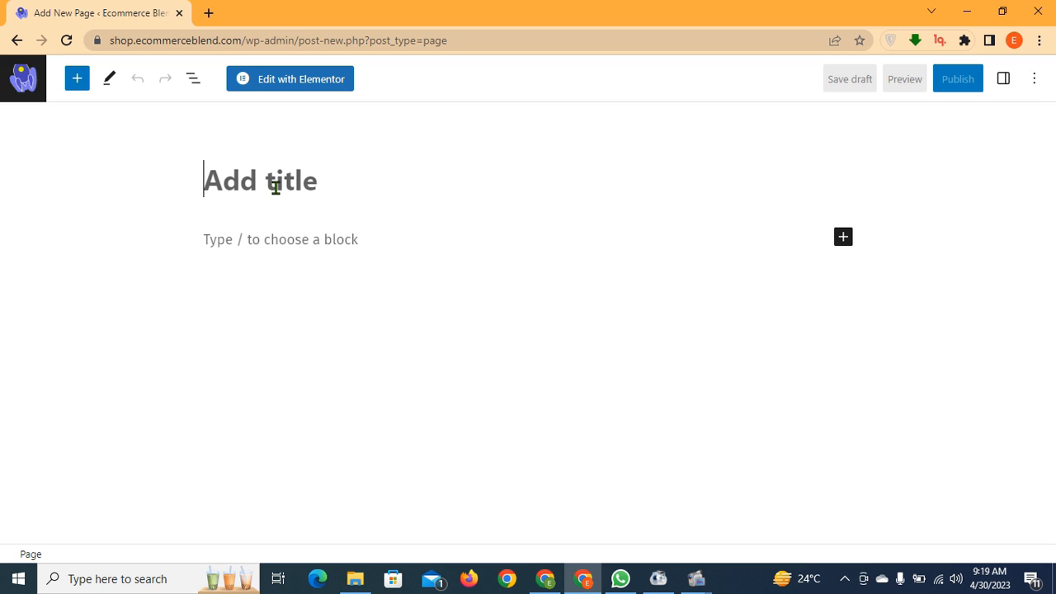
Title the page 'contact' and add a Shortcode block holding the pasted form shortcode
text(contac)
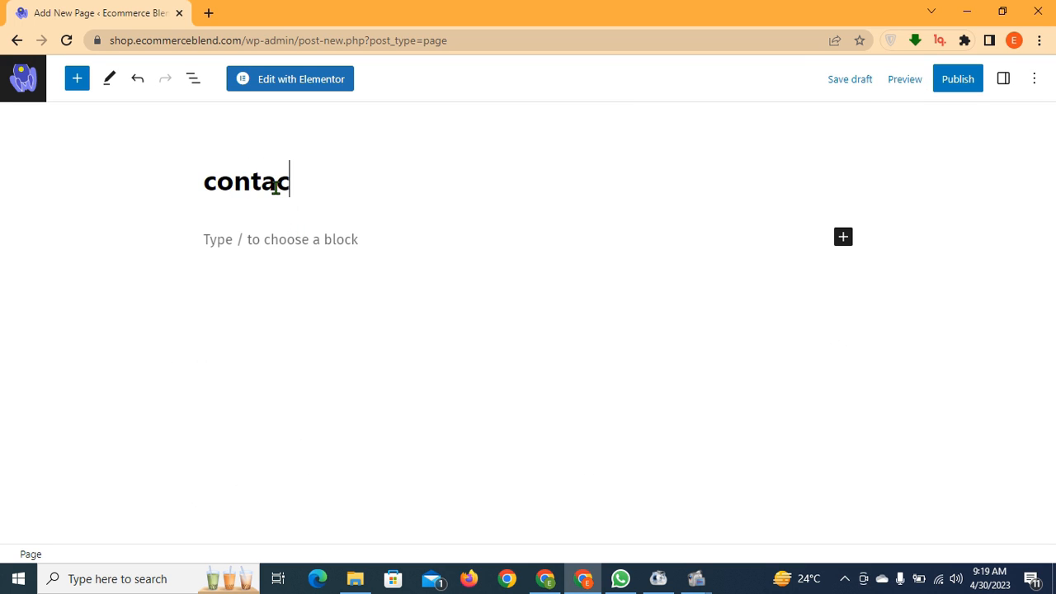
text(t)
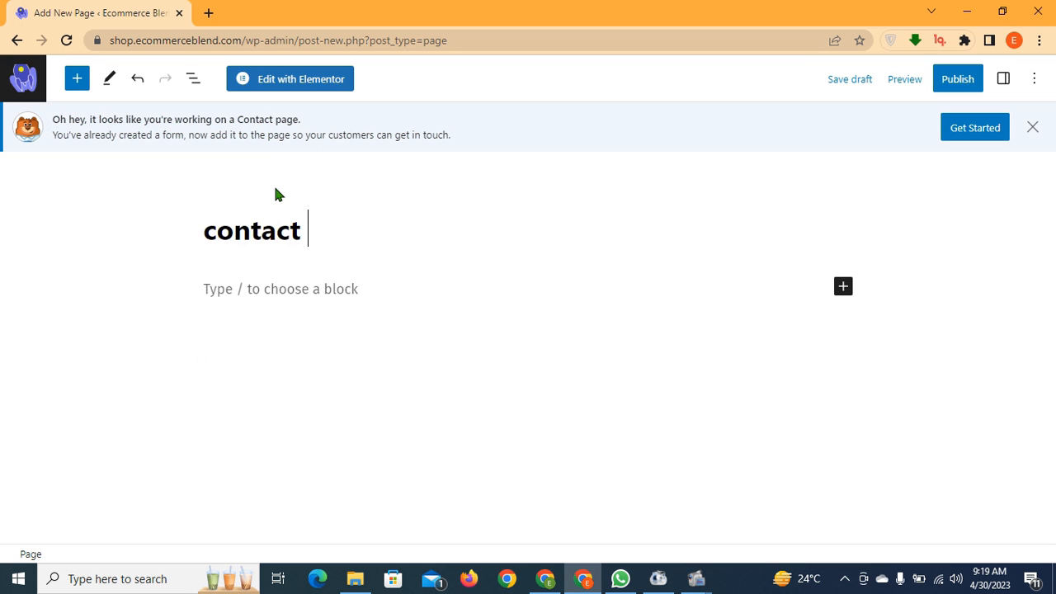
click(262, 288)
click(75, 79)
text(s)
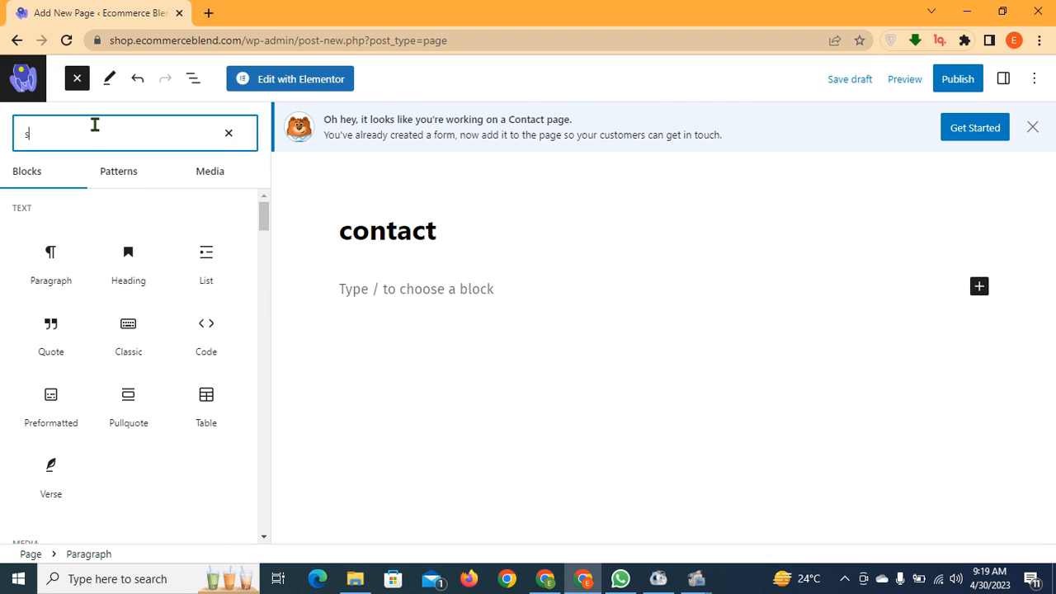
text(hort)
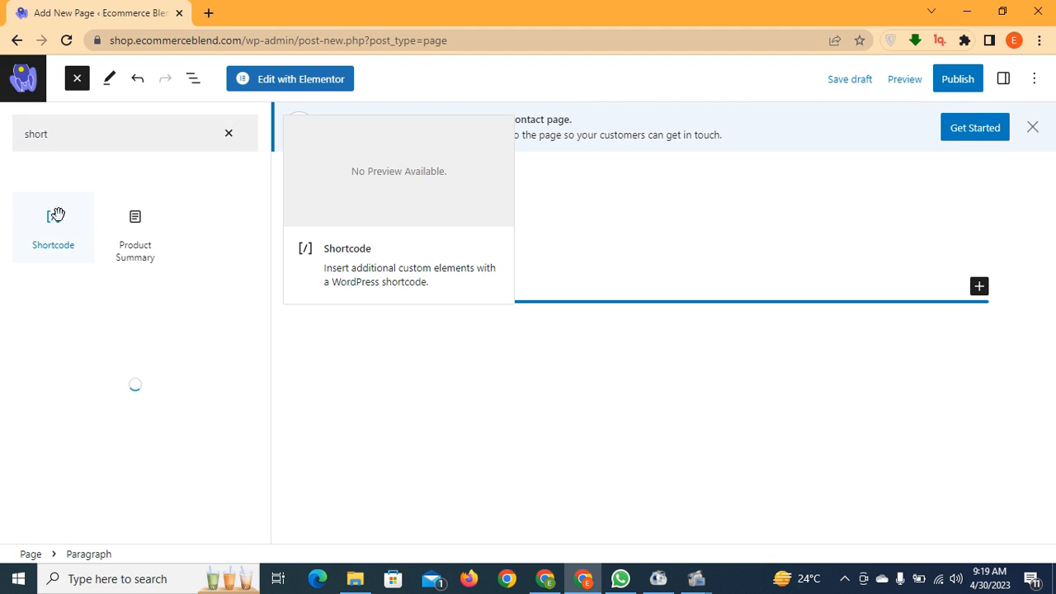
click(55, 216)
click(455, 333)
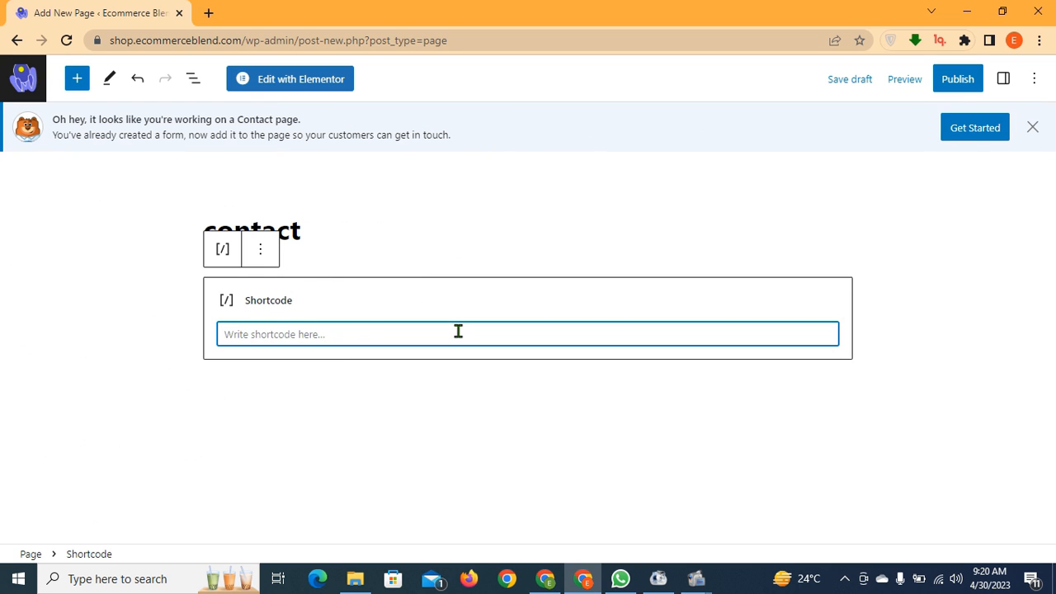
key(ctrl+v)
click(451, 379)
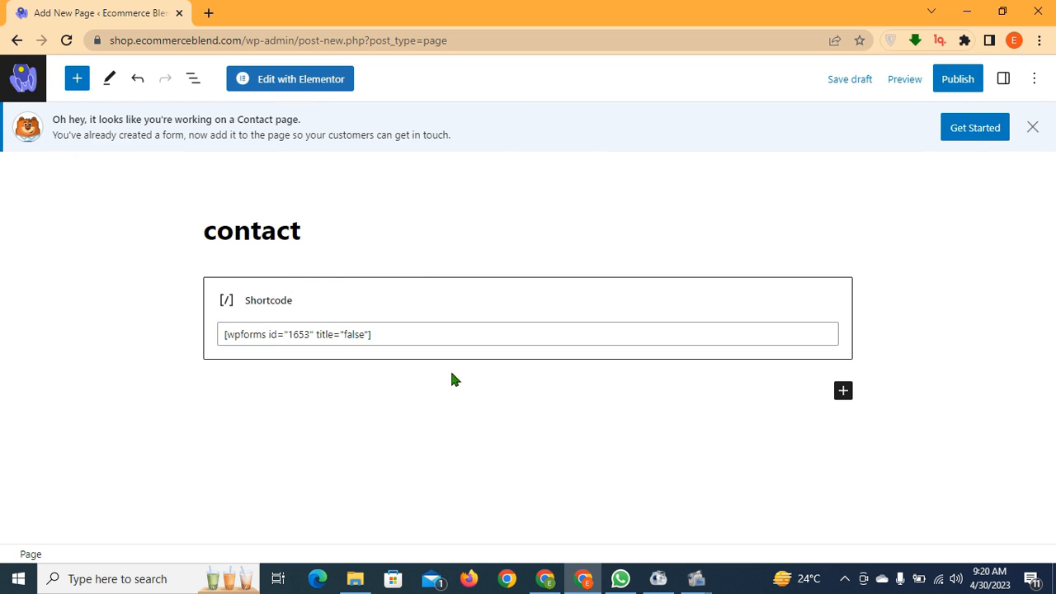
Publish the contact page and open the live page in a new tab
click(961, 82)
click(907, 79)
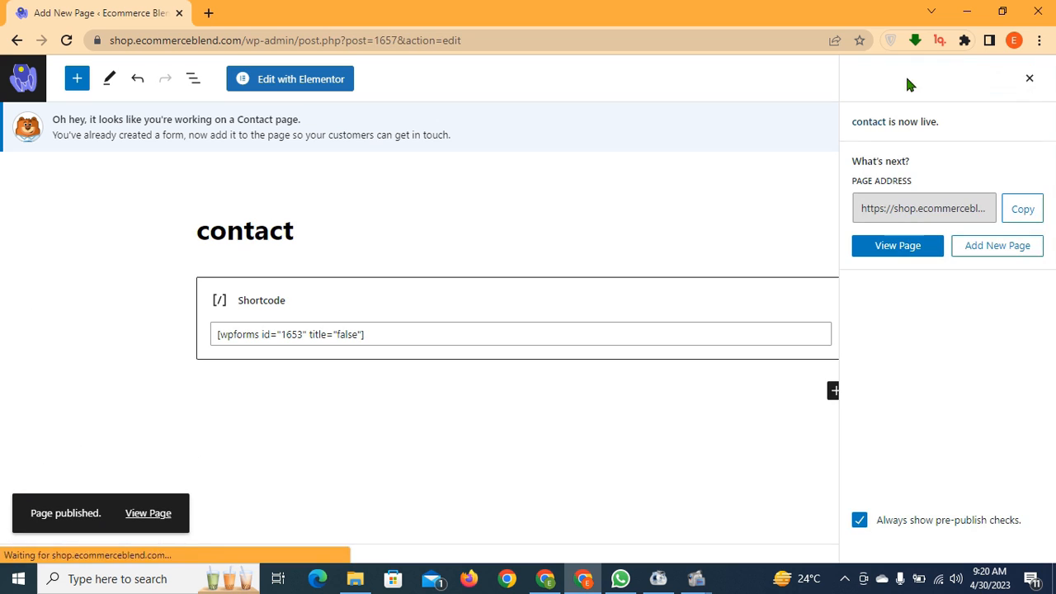
right_click(165, 515)
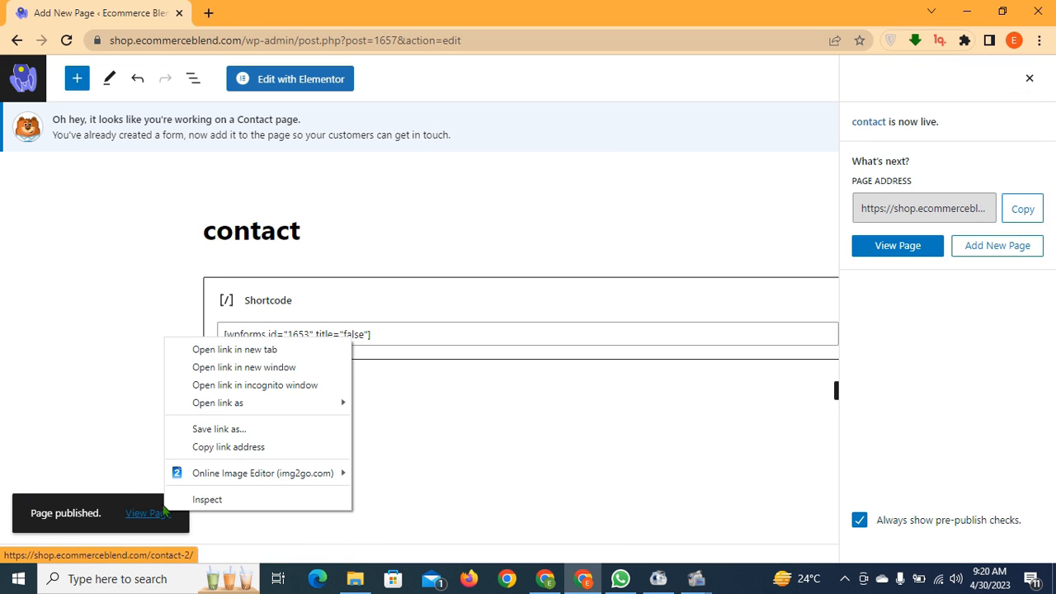
click(167, 348)
On the live contact page, fill in a test first and last name
click(236, 12)
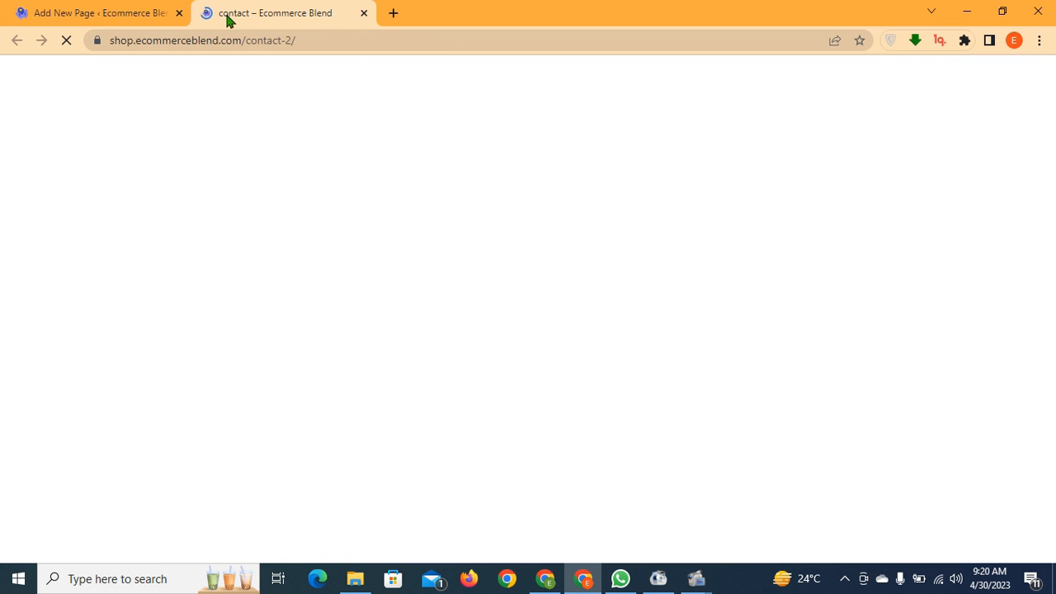
scroll(504, 239, down, 2)
scroll(504, 239, down, 1)
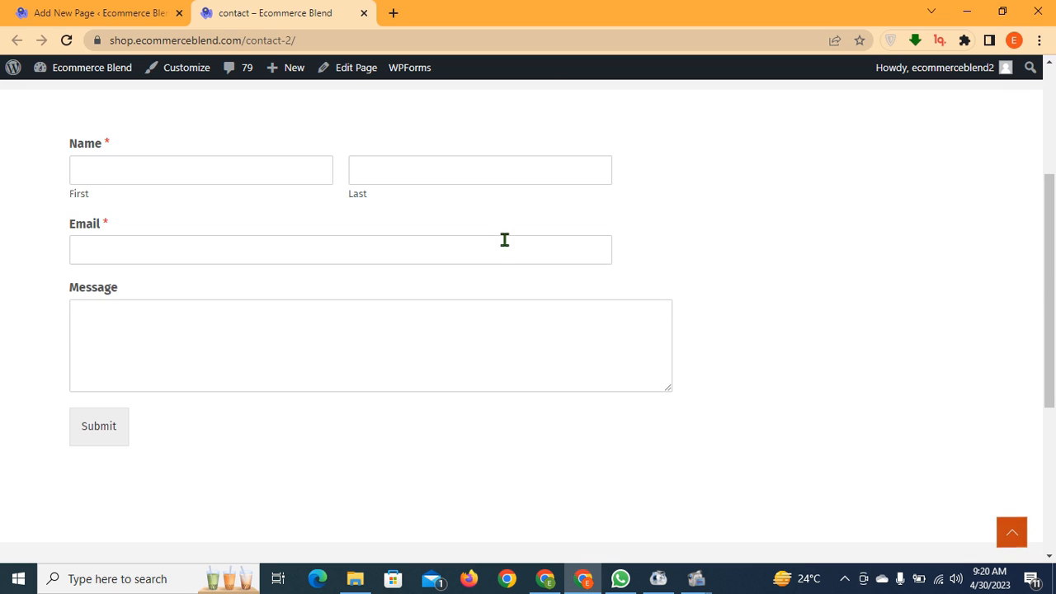
scroll(504, 239, up, 1)
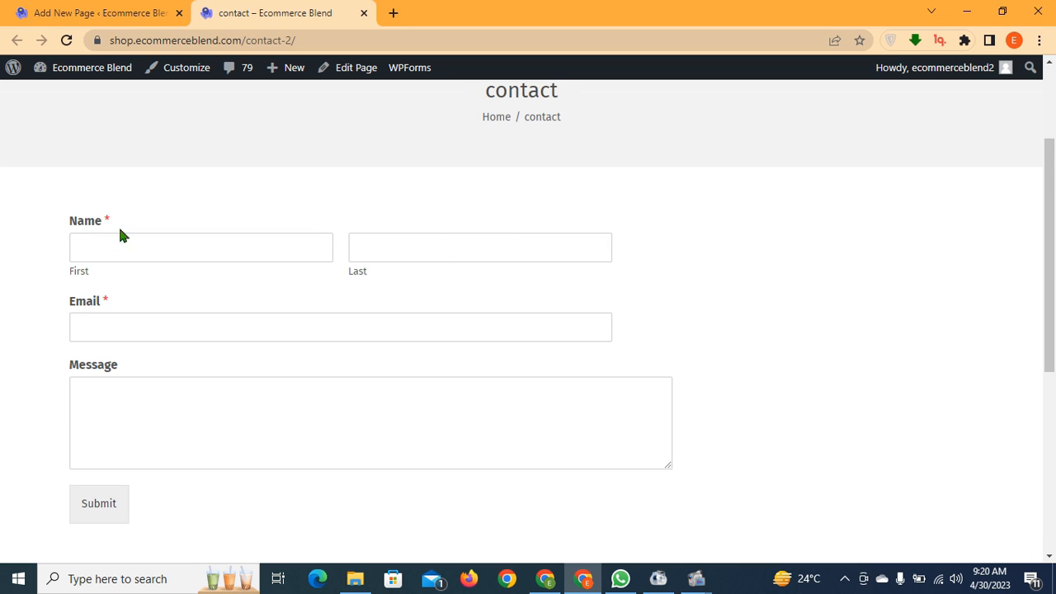
click(177, 247)
click(166, 285)
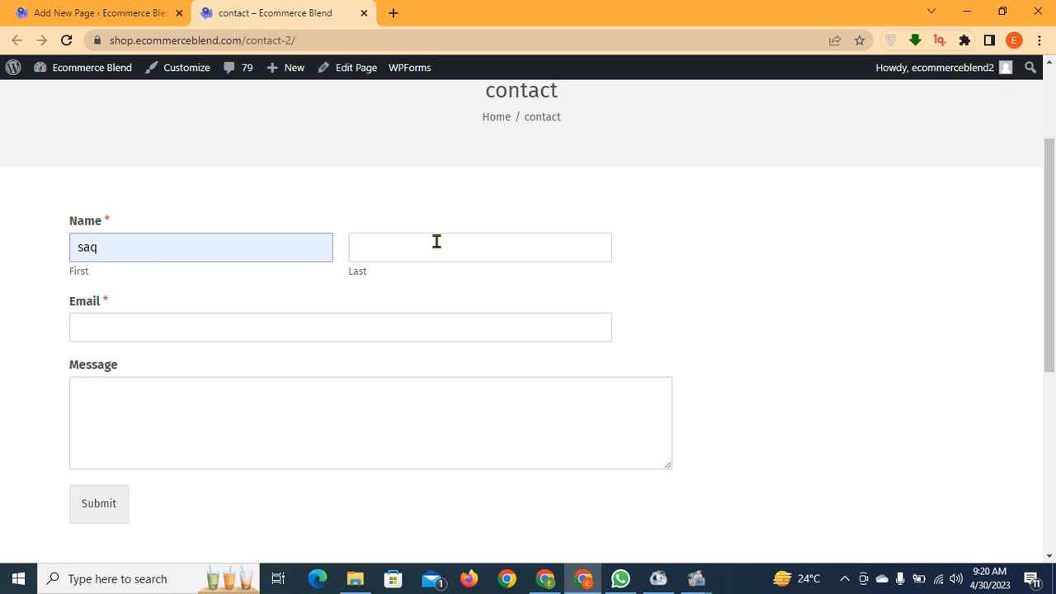
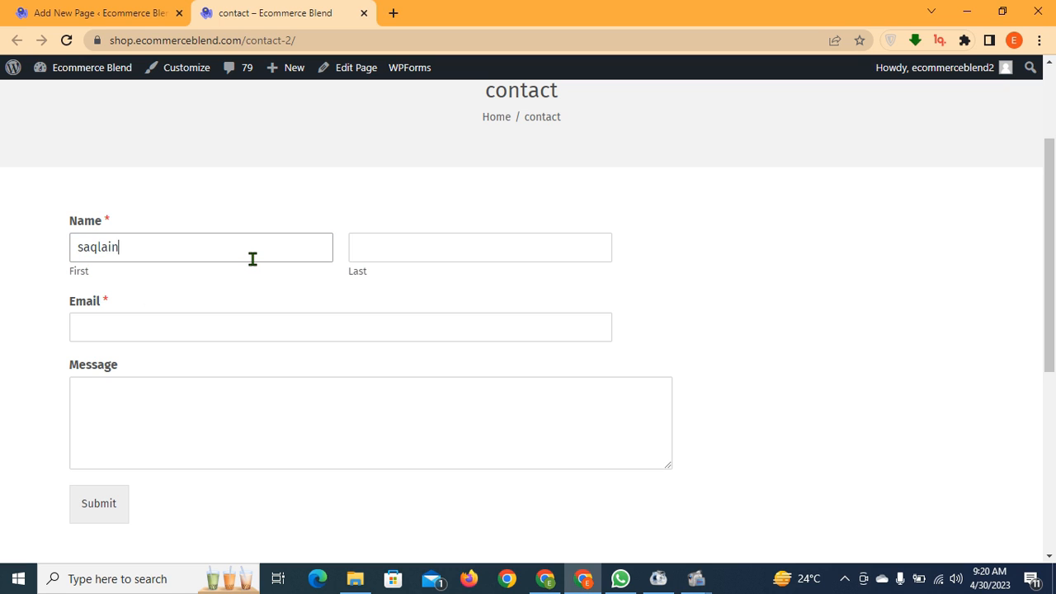
click(398, 240)
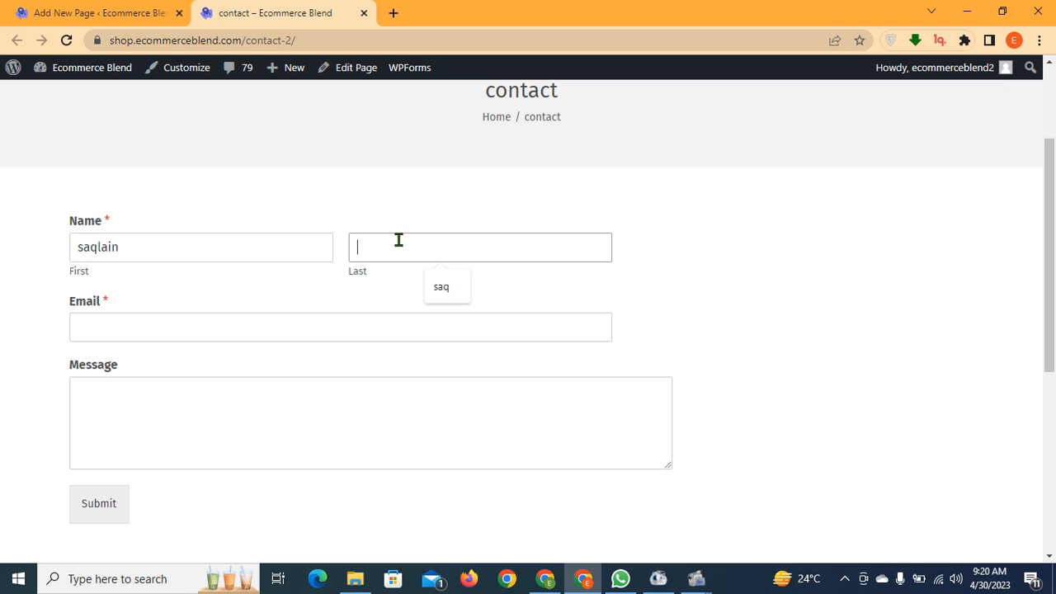
Enter a test email address, move to the message box, and submit the form
click(353, 315)
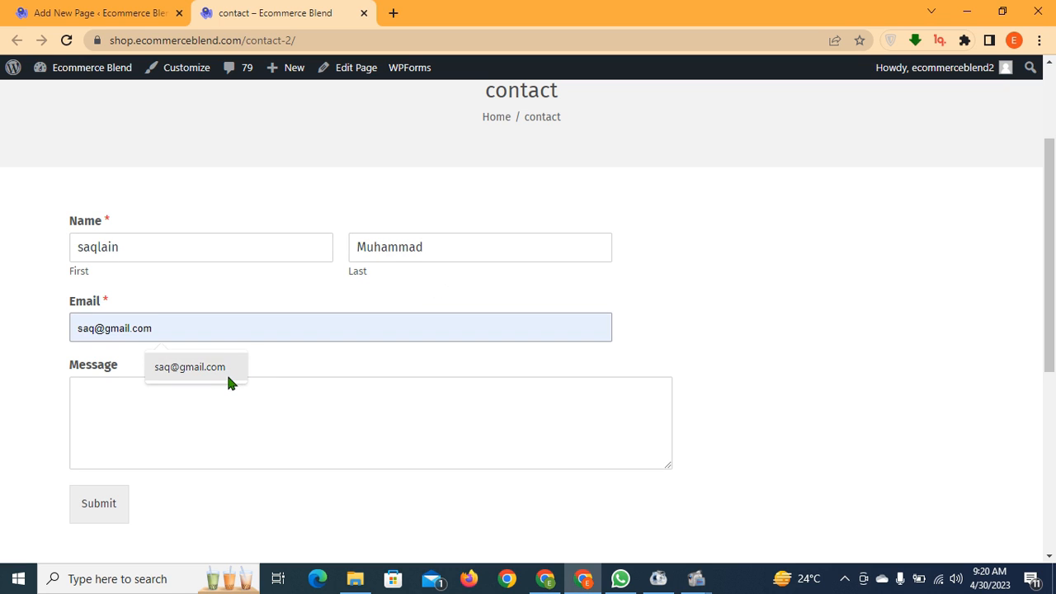
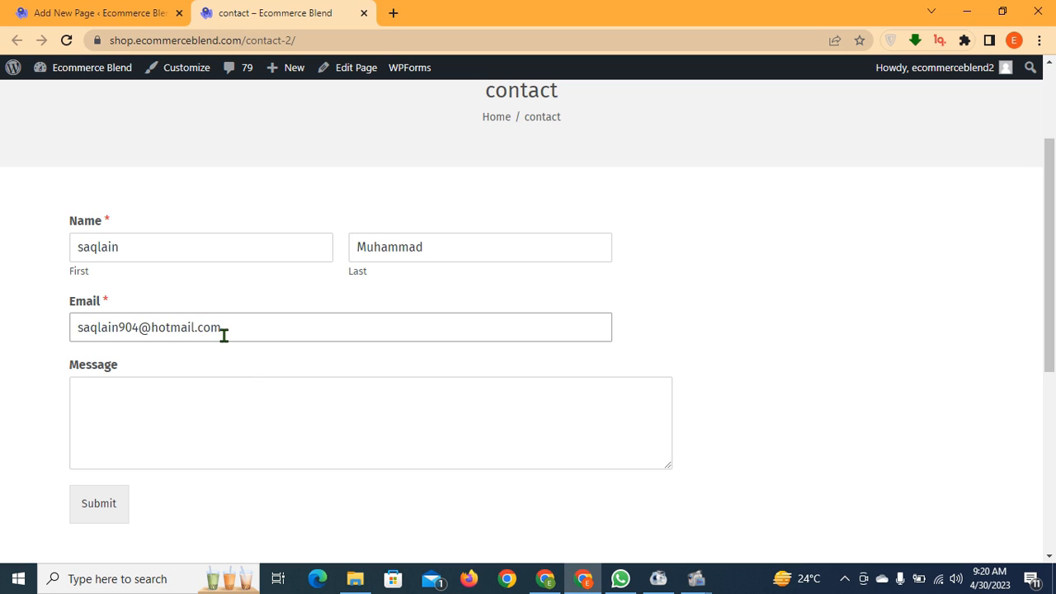
click(217, 395)
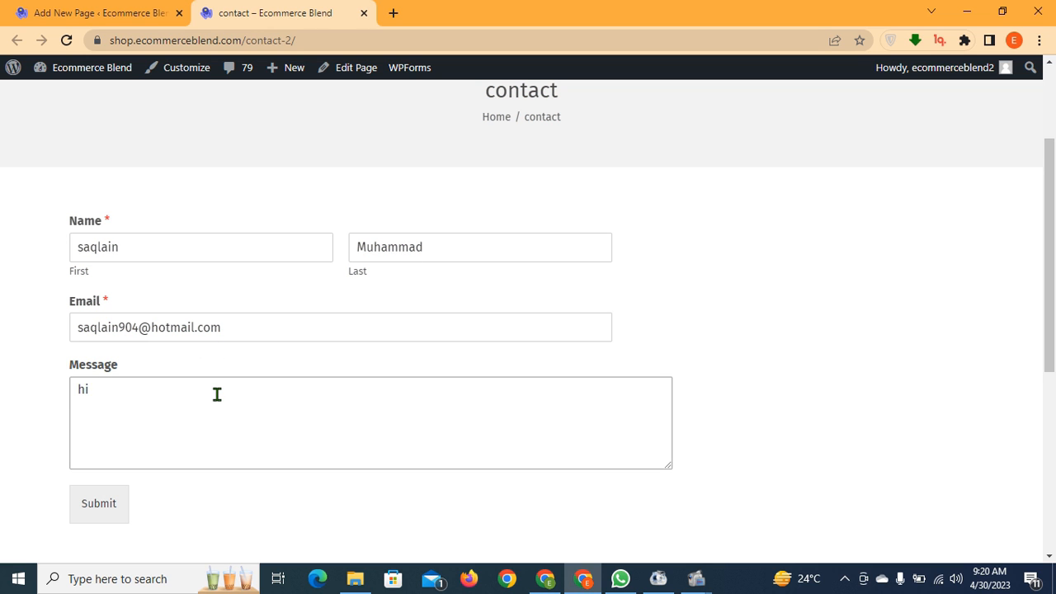
click(97, 502)
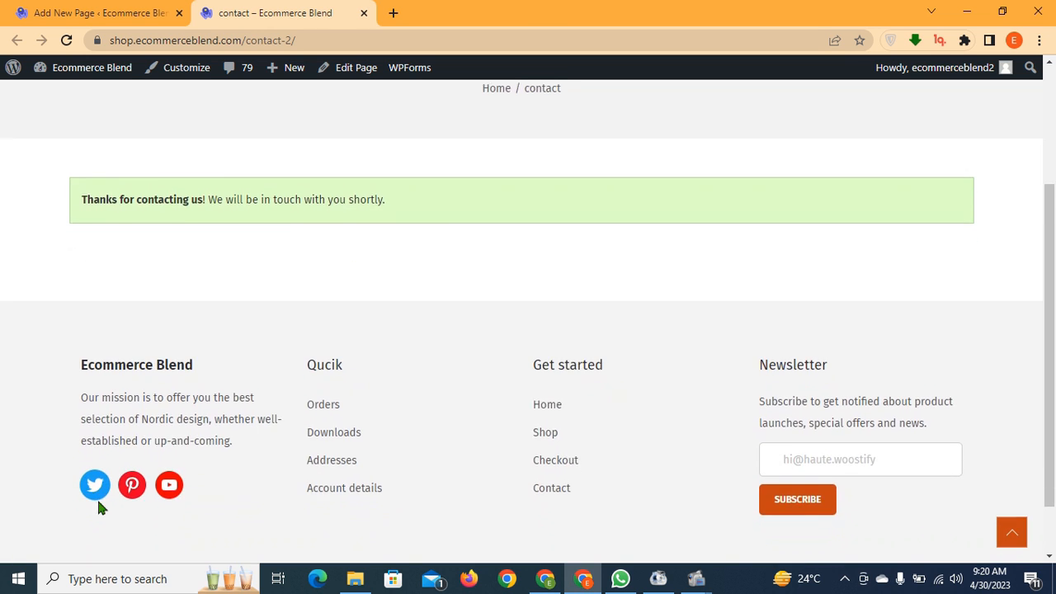
Scroll back up and reload the live contact page
scroll(310, 353, up, 1)
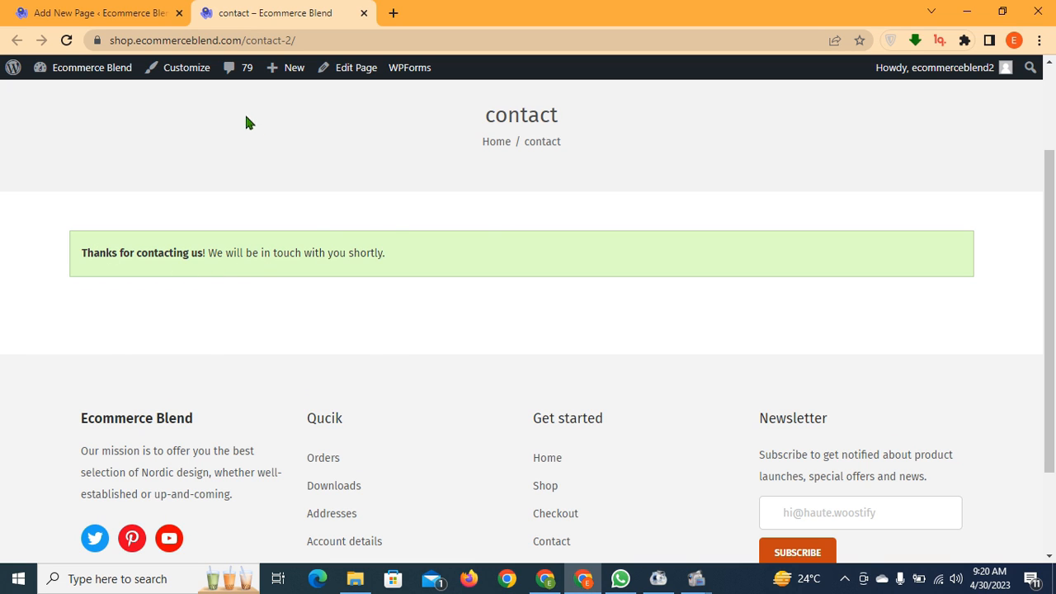
click(66, 40)
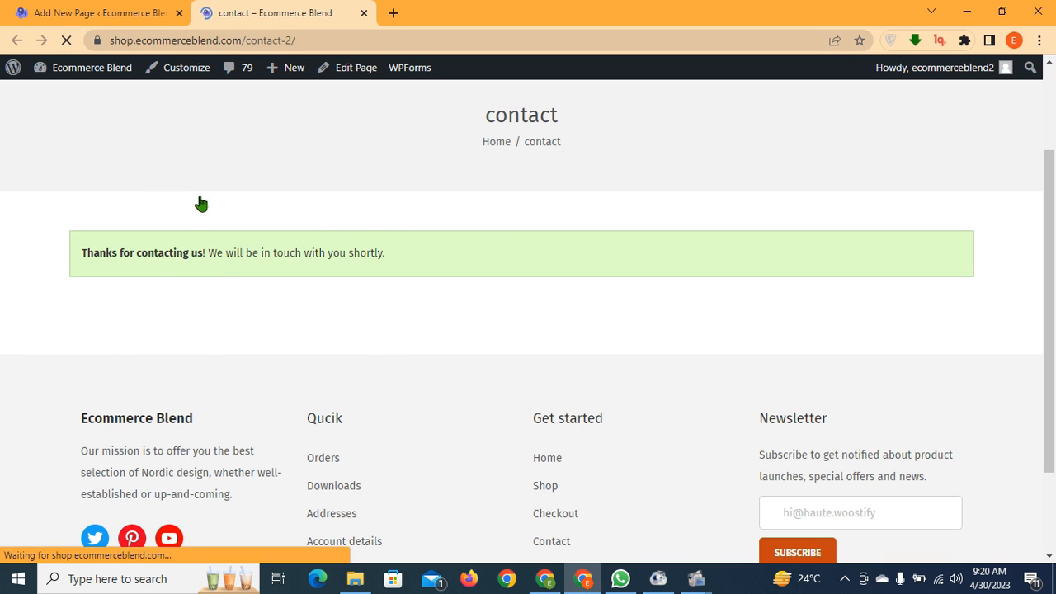